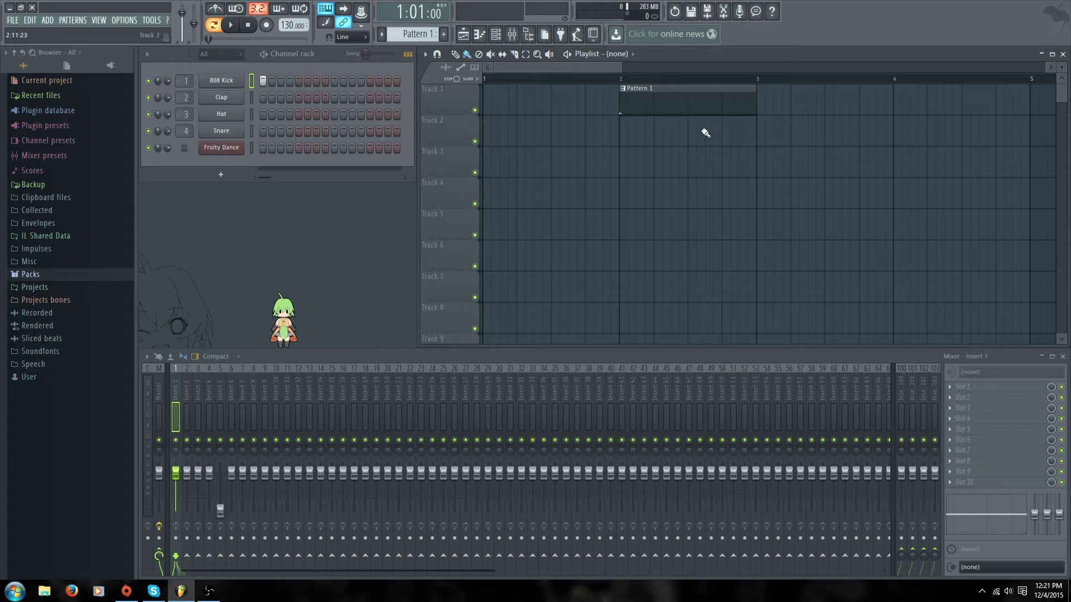
Step: Open the 808 Kick channel, preview its sample and place the waveform as an audio clip at the start of Track 4 in the playlist
click(224, 86)
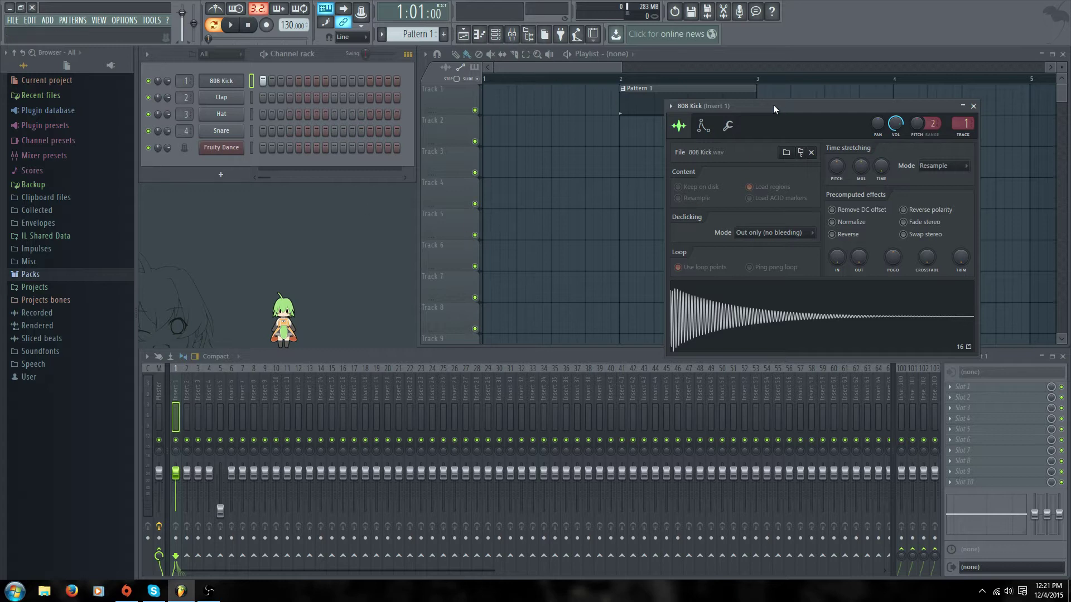
drag(774, 105, 520, 107)
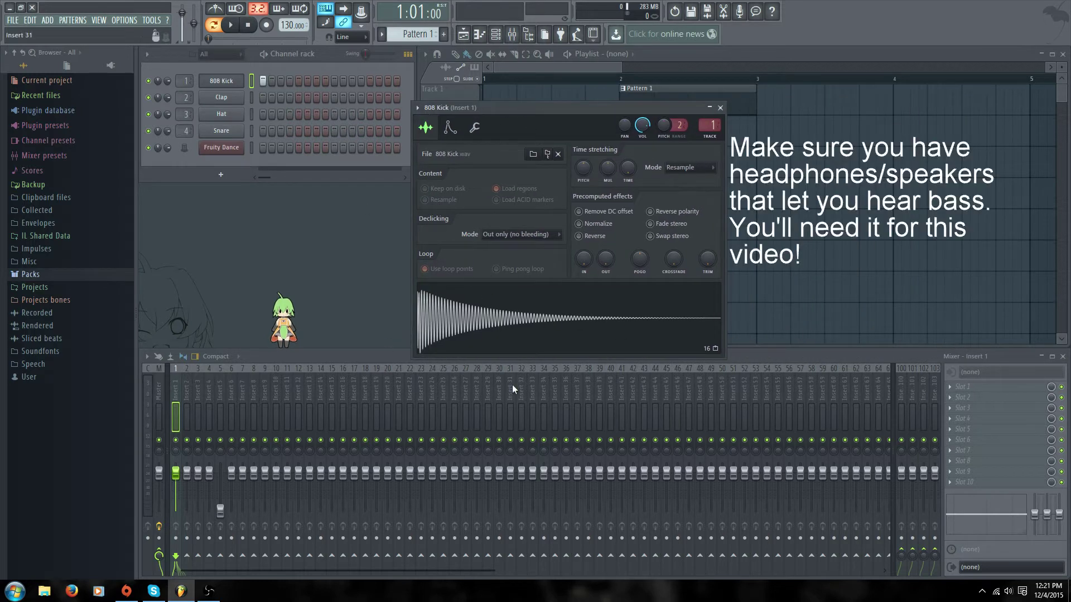
click(594, 322)
drag(501, 110, 742, 93)
drag(725, 314, 486, 192)
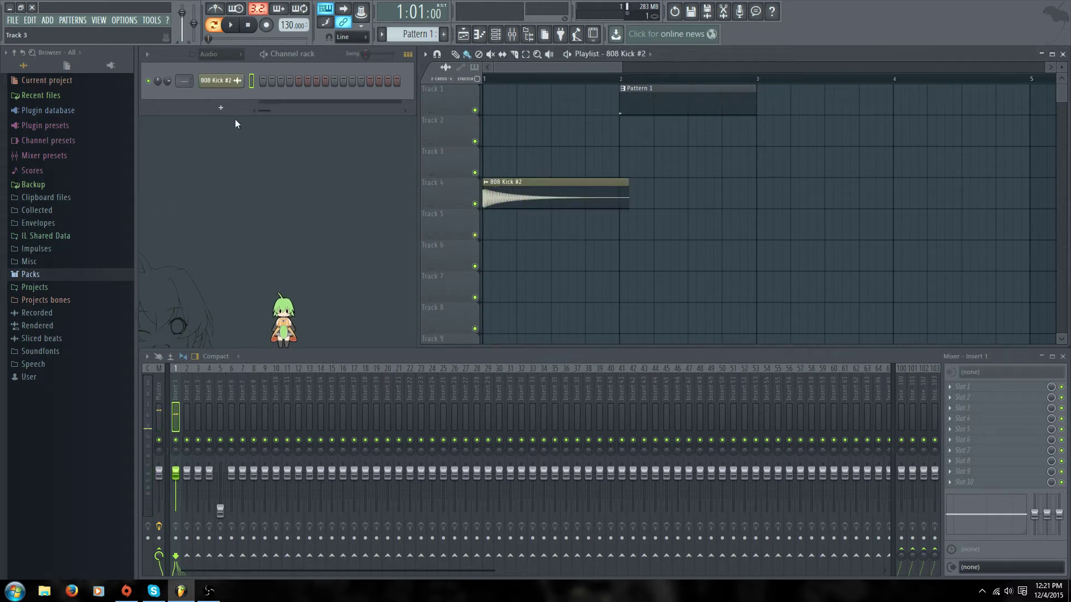
Step: Assign the 808 Kick #2 audio clip to a free mixer track and close its channel settings
scroll(183, 85, down, 1)
click(218, 80)
click(207, 162)
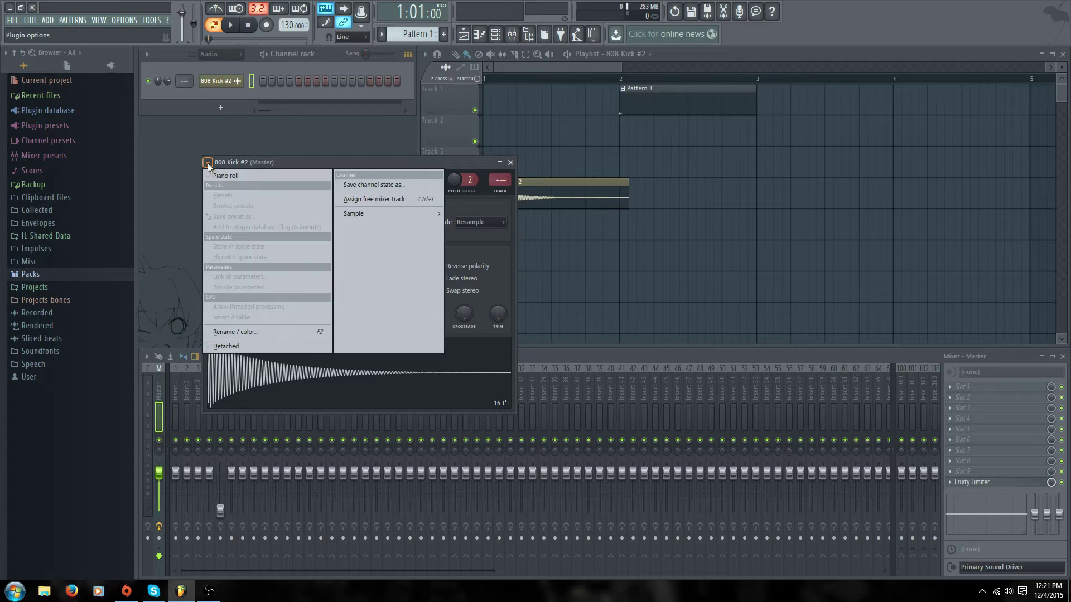
click(393, 200)
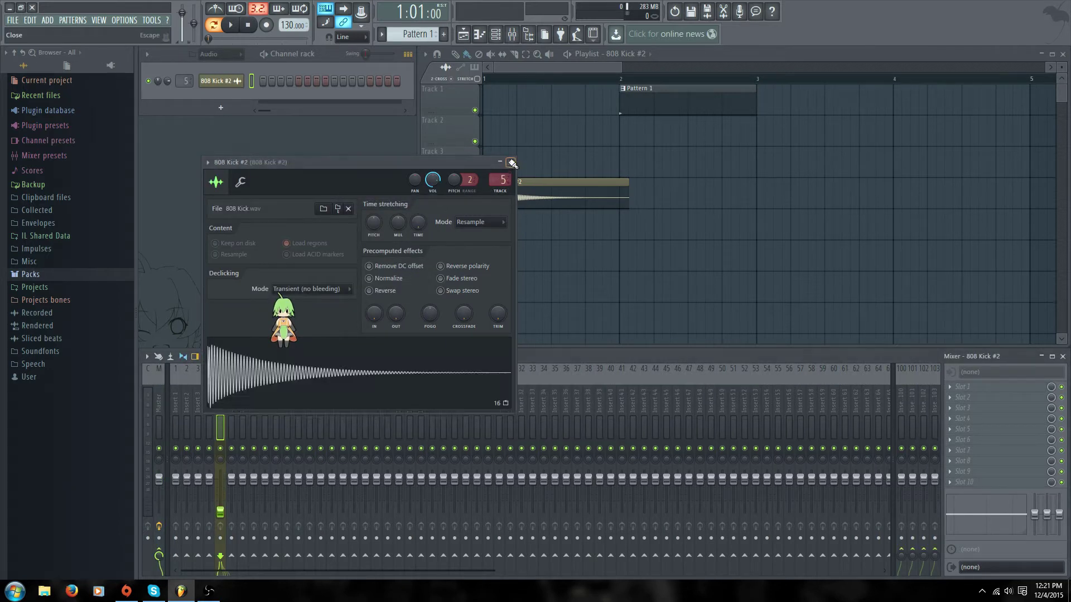
click(510, 163)
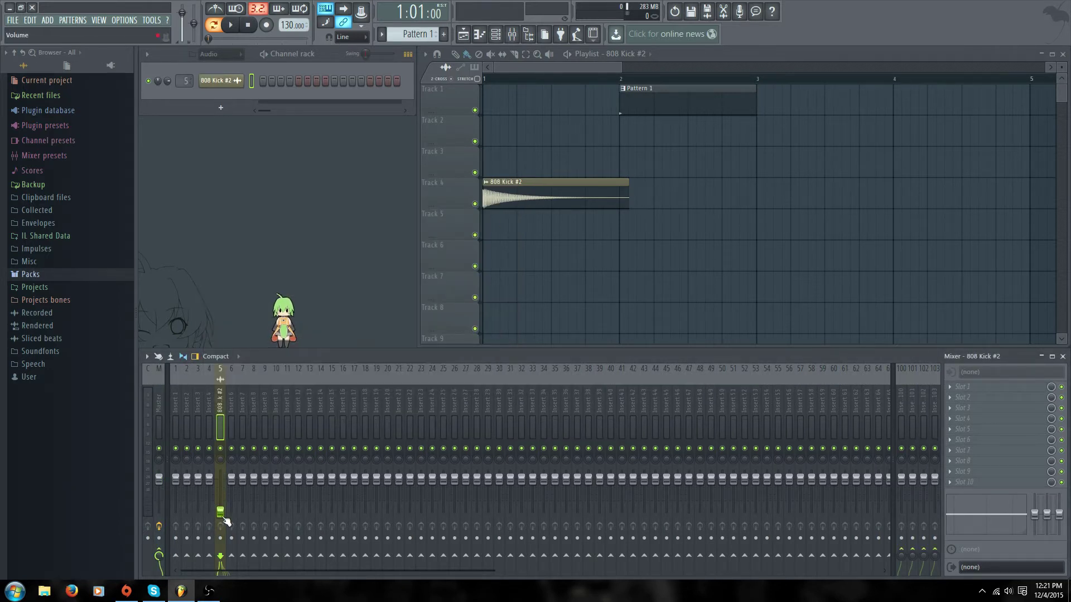
Step: Raise the fader of the 808 Kick #2 mixer track and create an automation clip for its volume
drag(226, 522, 226, 498)
drag(225, 494, 221, 488)
right_click(222, 481)
click(268, 483)
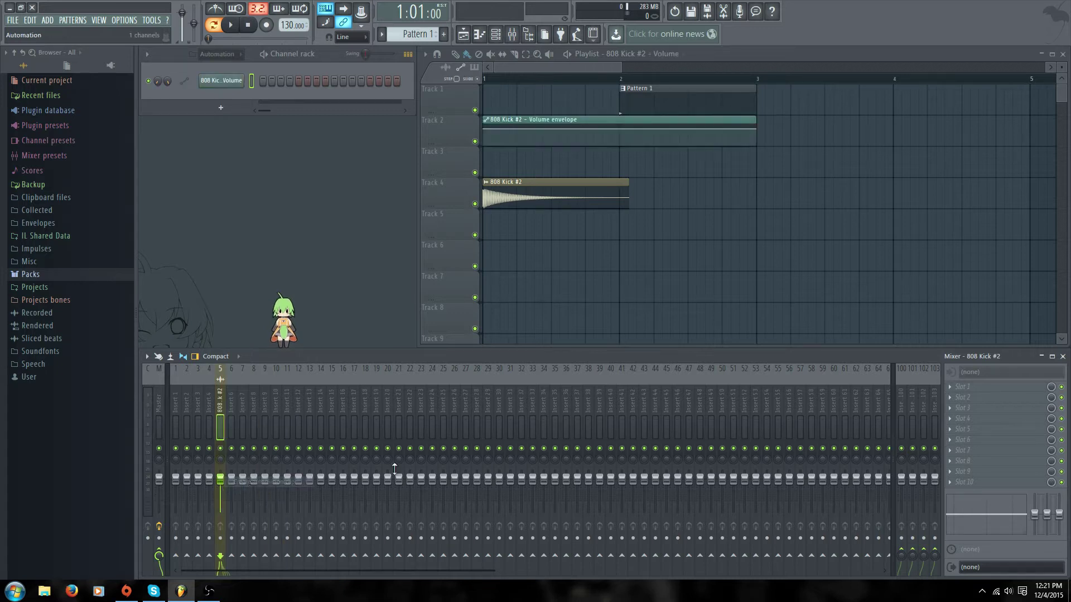
Step: Move the volume automation clip to Track 5 under the kick and shorten it to end at bar 2
drag(573, 118, 577, 224)
drag(755, 222, 621, 223)
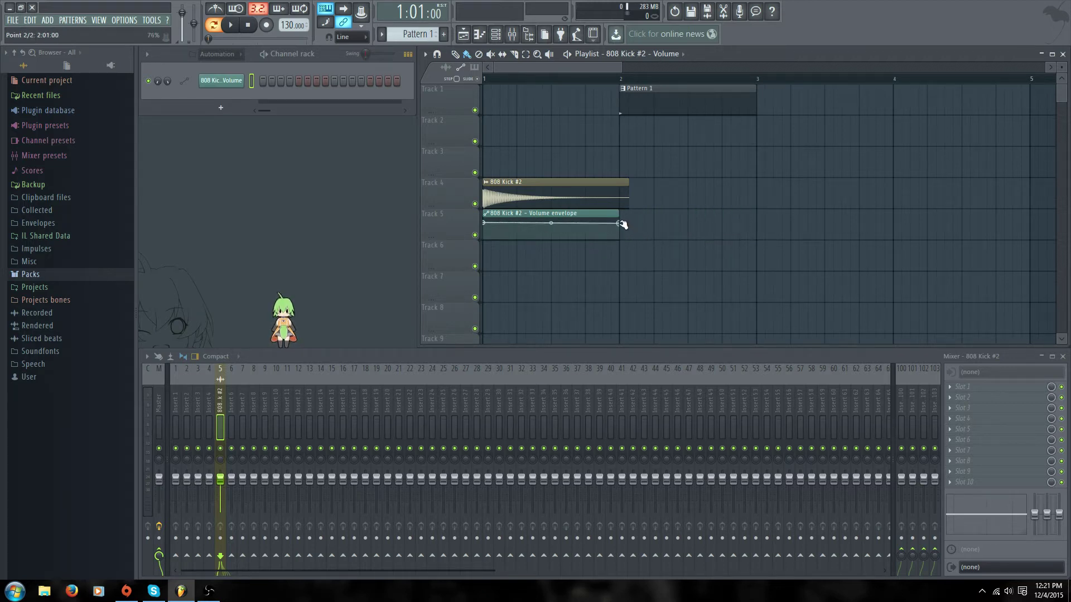
Step: Copy the first automation point's value, add points at about steps 3, 5 and 8, and pull the end point inward and down to zero
right_click(485, 223)
click(533, 403)
right_click(501, 228)
right_click(509, 228)
right_click(517, 228)
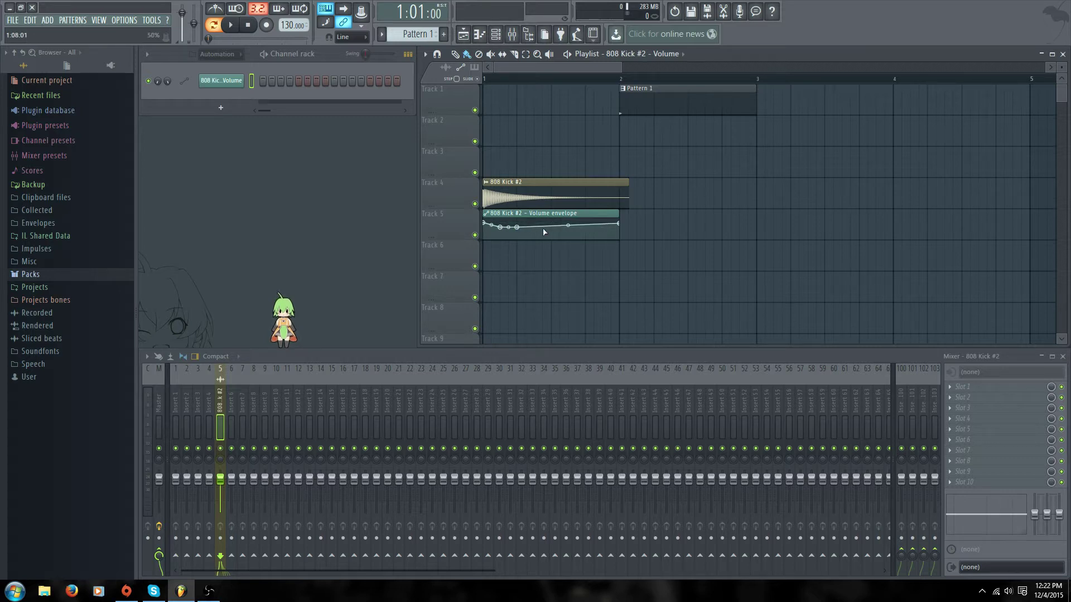
right_click(542, 229)
drag(619, 225, 560, 241)
Step: Paste the copied 80% value into the three inner automation points and lower the first point to zero
right_click(544, 227)
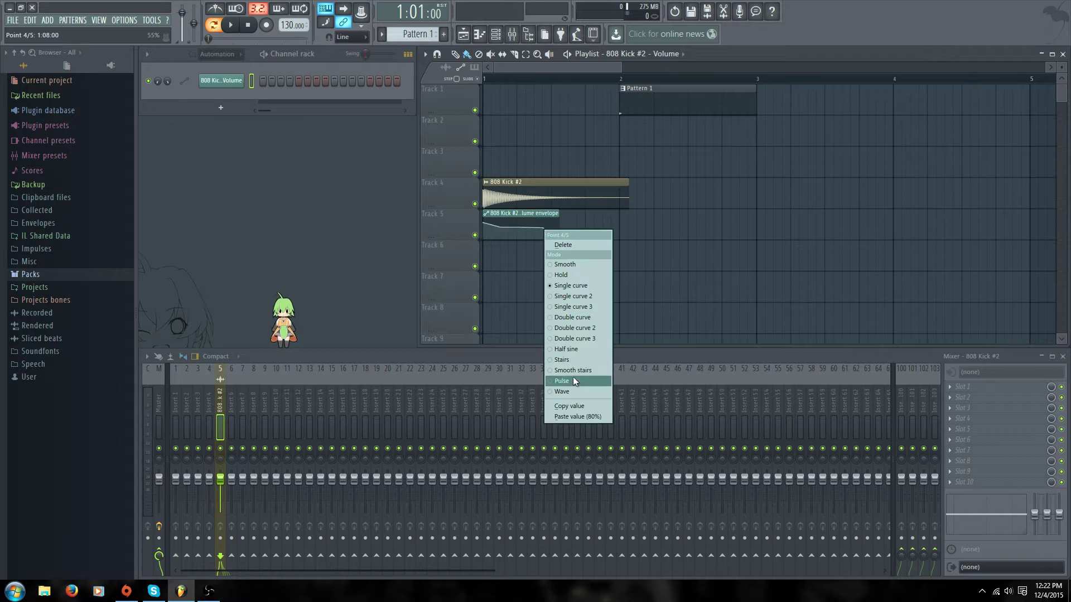
click(577, 417)
right_click(519, 228)
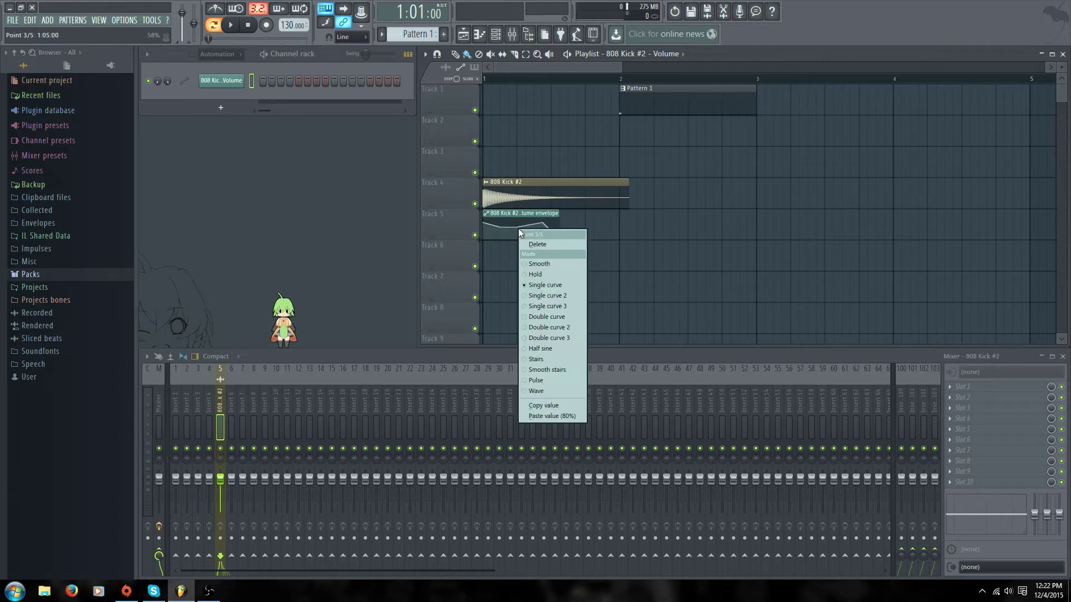
click(552, 416)
right_click(502, 229)
click(535, 416)
drag(484, 224, 480, 259)
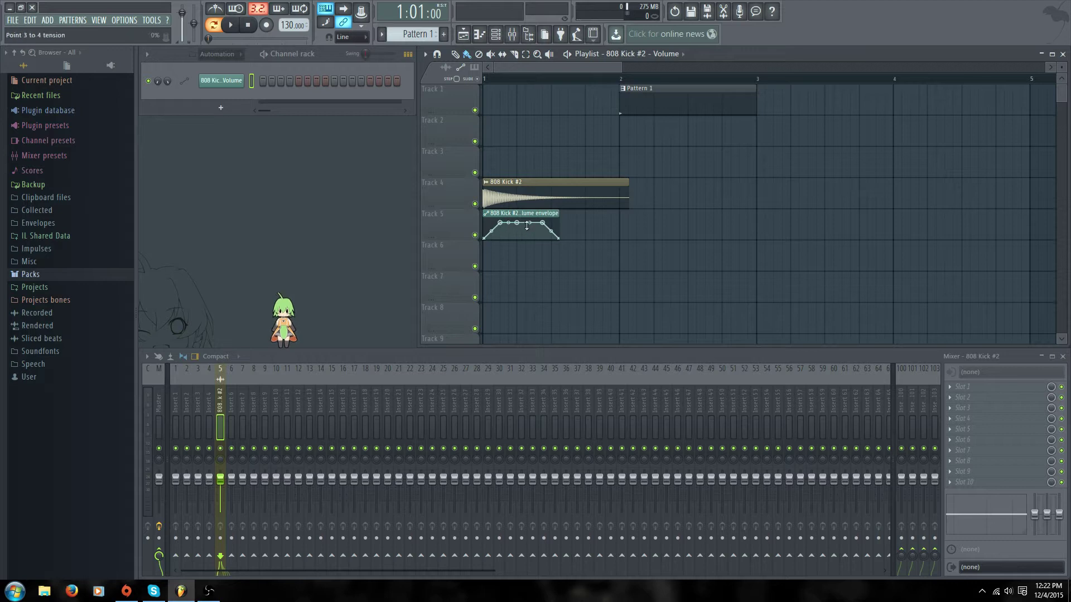
Step: Lower the step 8 point to 42%, stretch the end point to 2:02:00 and add a matching 42% point at 1:12:00
drag(542, 222, 629, 240)
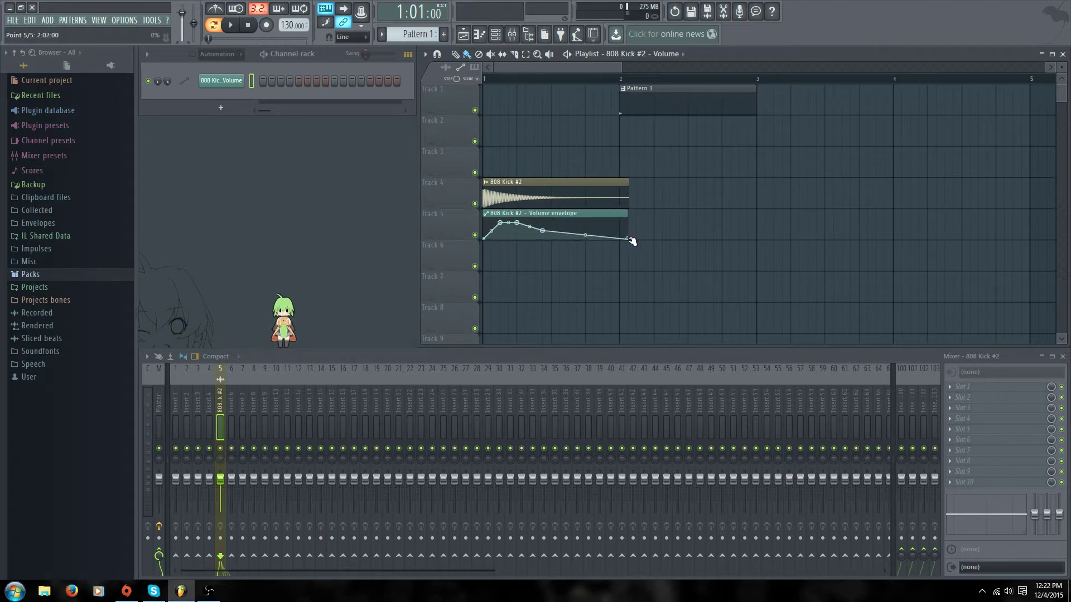
right_click(544, 230)
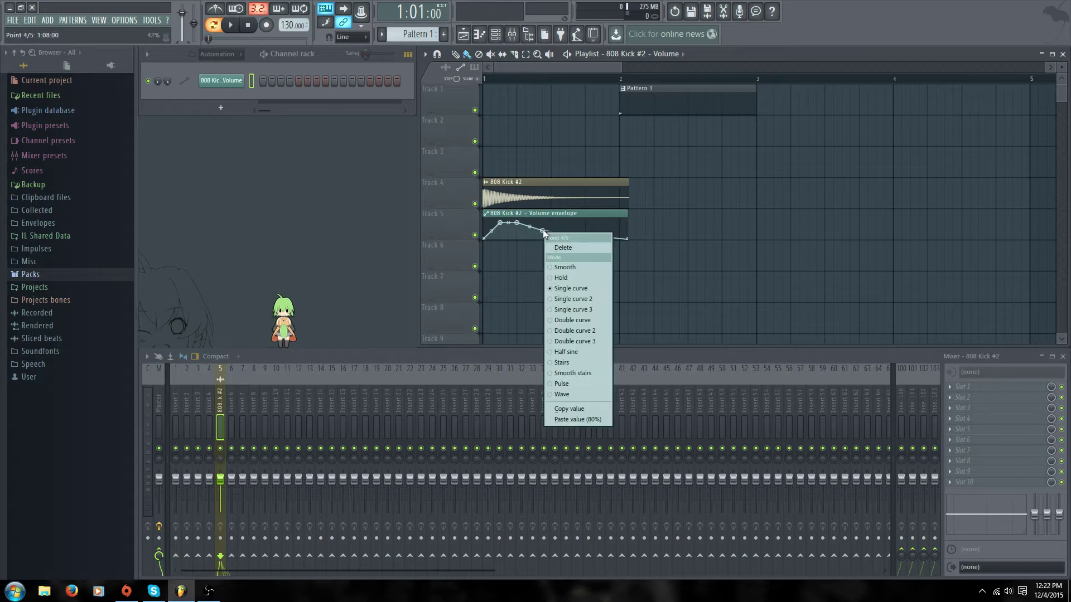
click(575, 410)
right_click(578, 233)
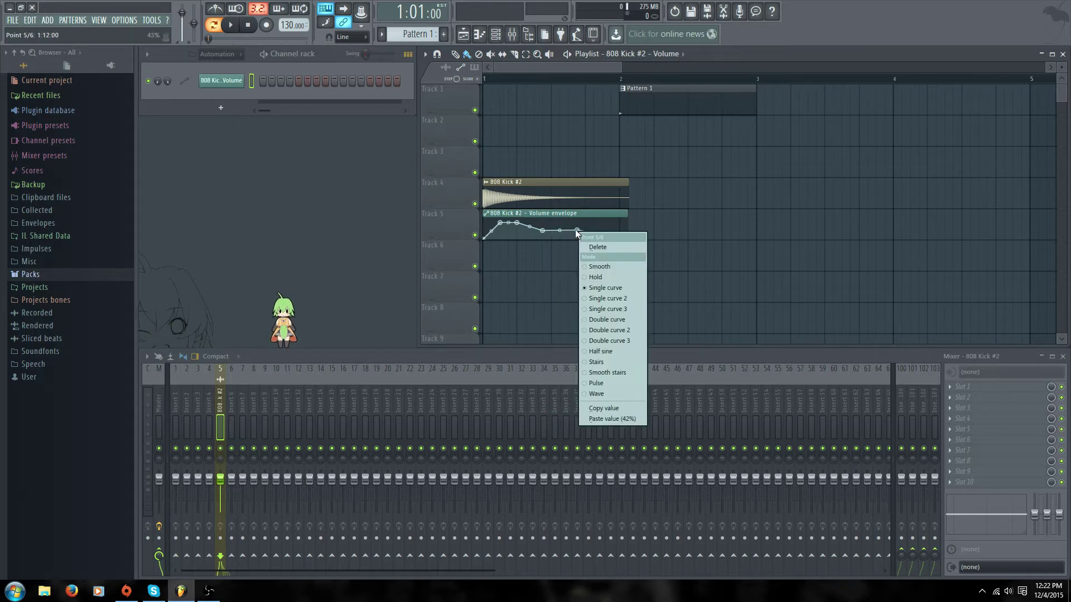
click(627, 417)
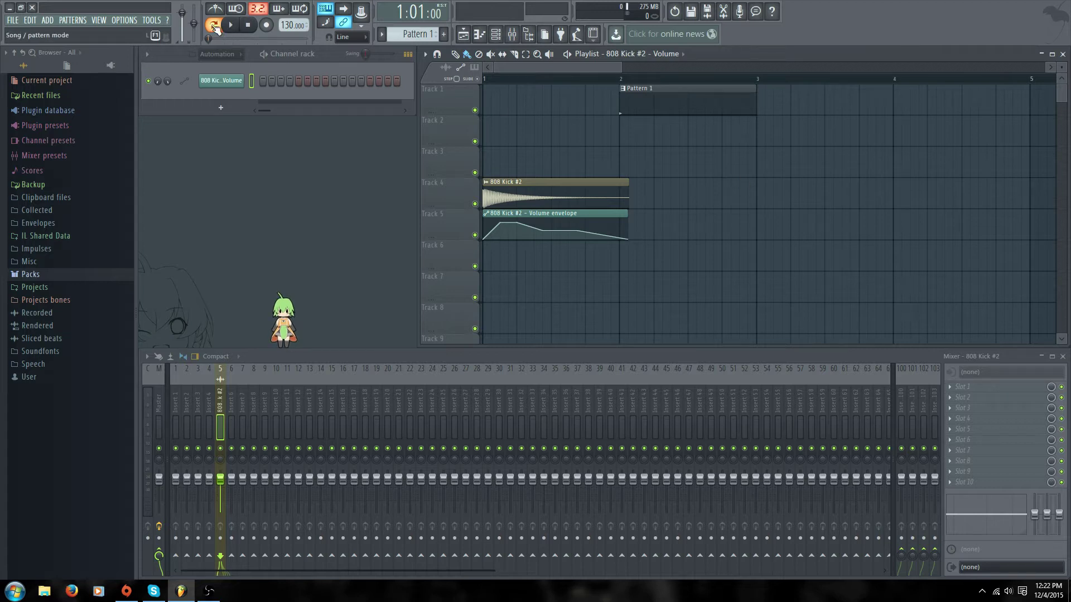
Step: Switch playback to song mode and remove the Pattern 1 clip from the playlist
click(213, 25)
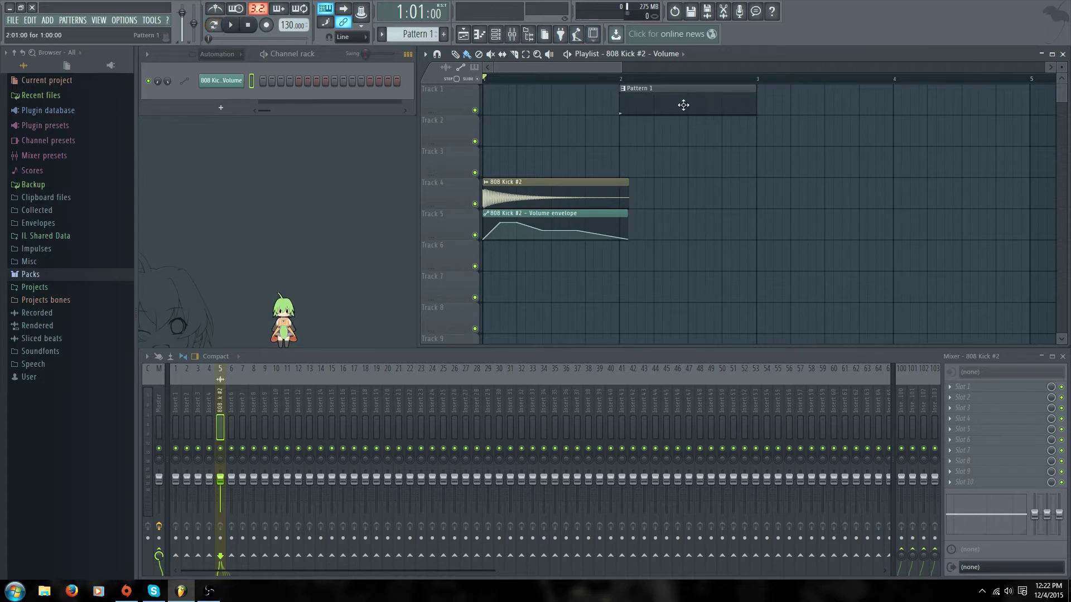
right_click(683, 105)
Step: Play the 808 Kick #2 clip with its volume automation several times from the start, checking how the mixer fader moves
key(space)
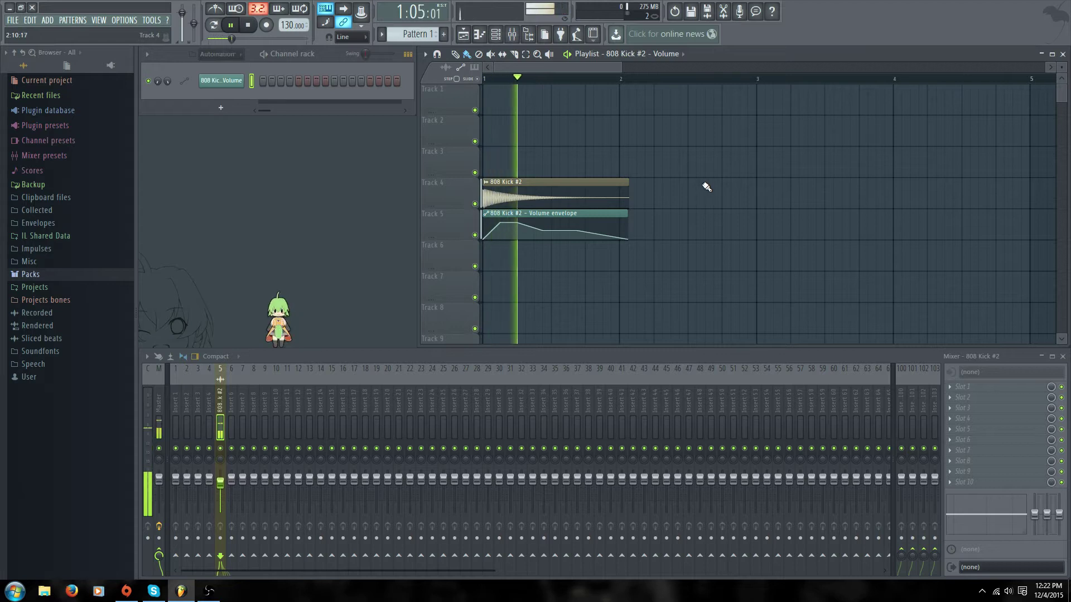
key(space)
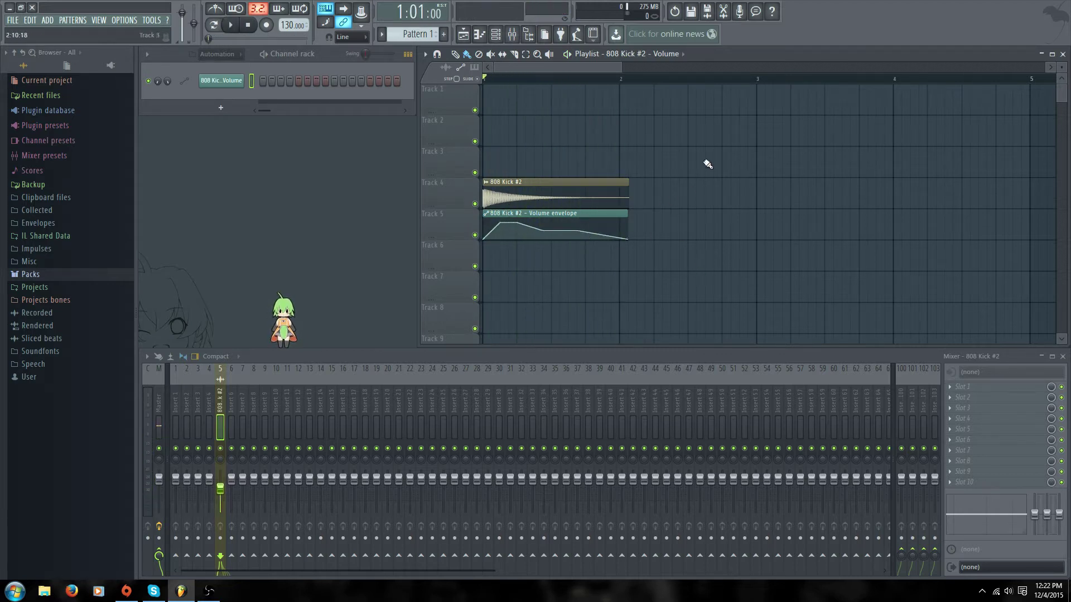
key(space)
key(space)
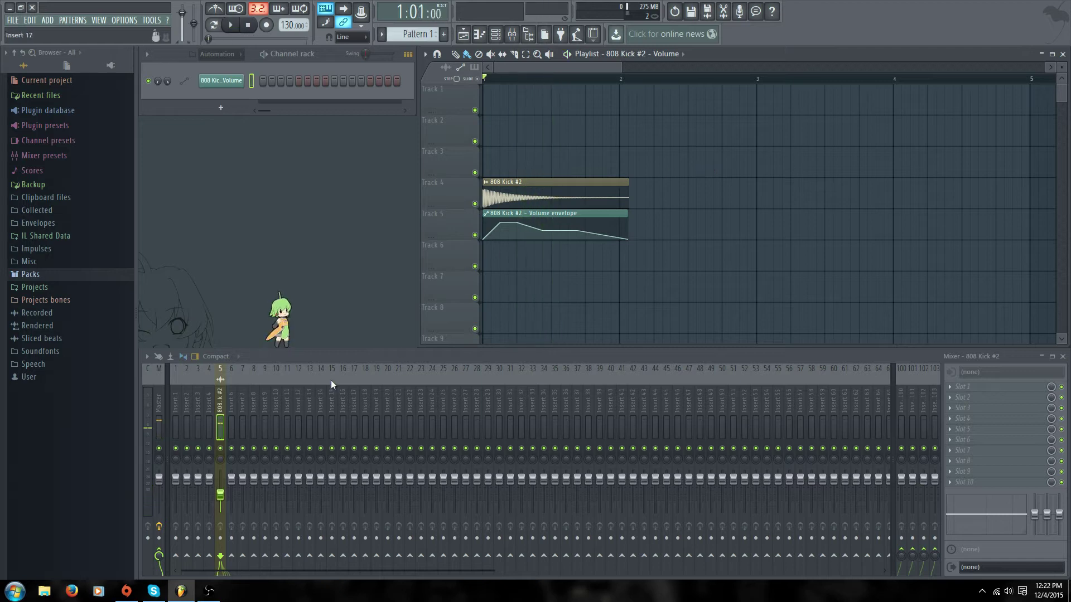
key(space)
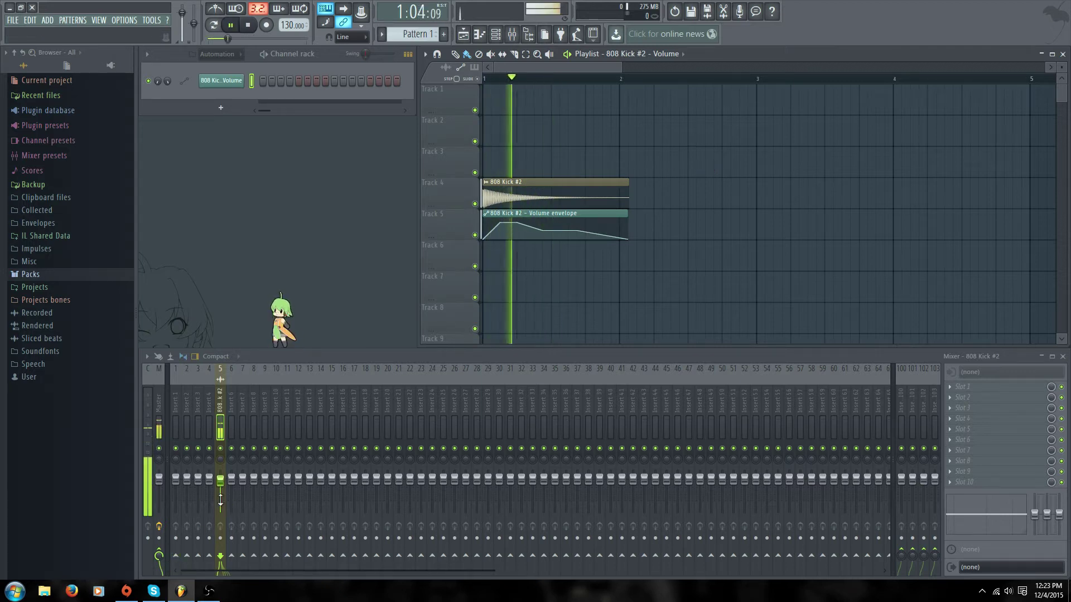
key(space)
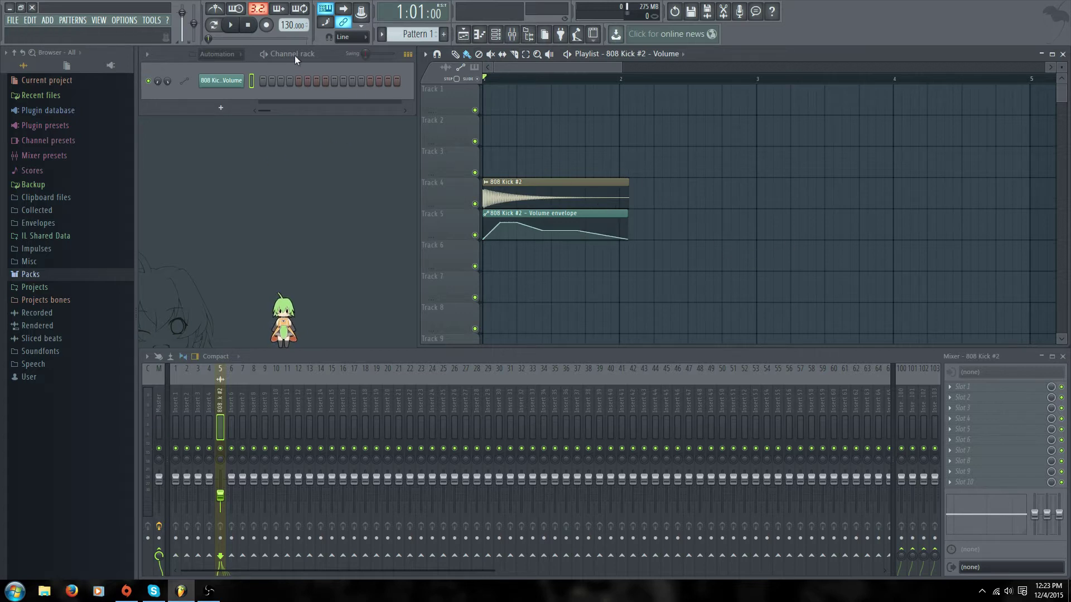
Step: Show all channels in the channel rack and place a Pattern 1 clip on Track 1 at bar 2
click(228, 56)
click(220, 69)
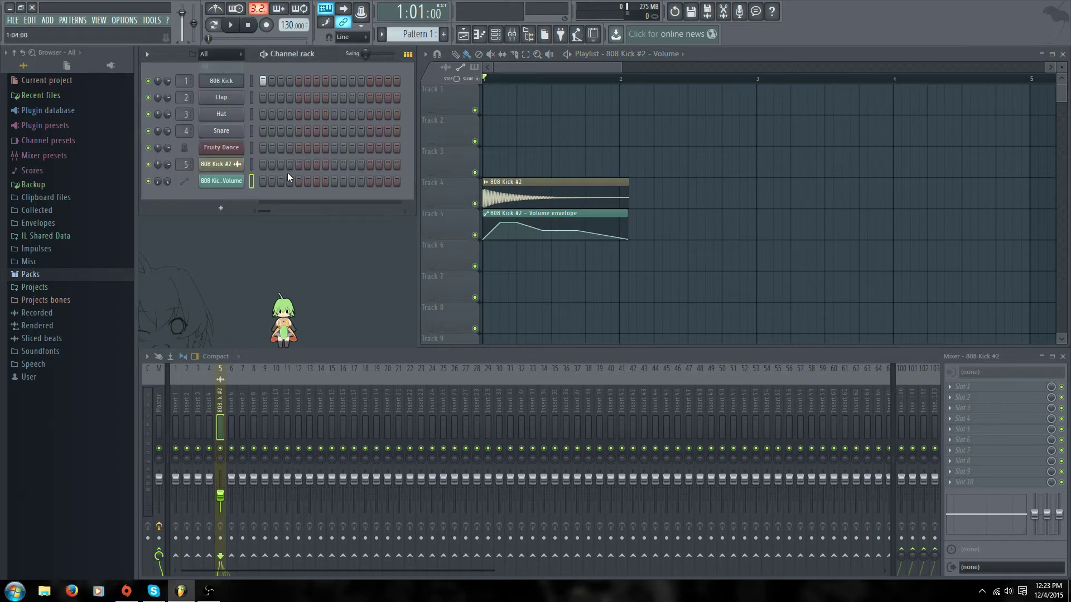
click(626, 102)
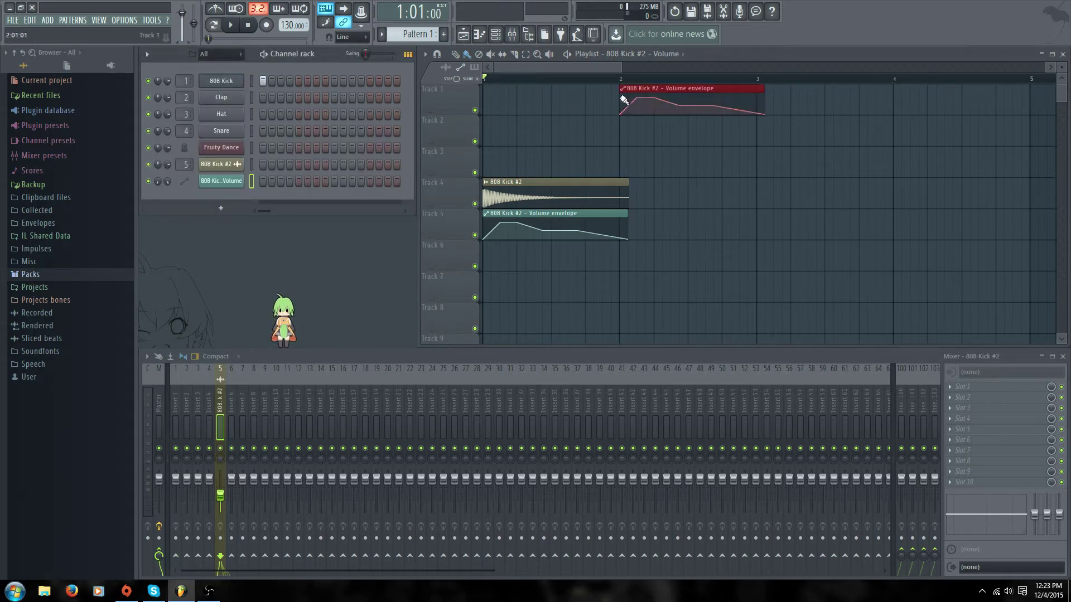
right_click(656, 89)
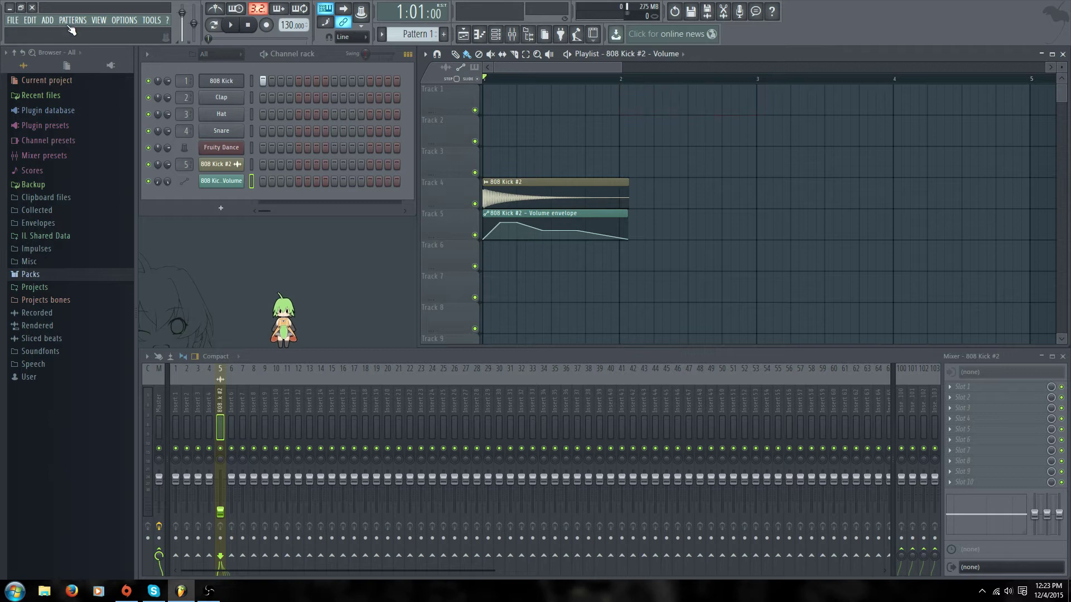
click(69, 23)
click(72, 34)
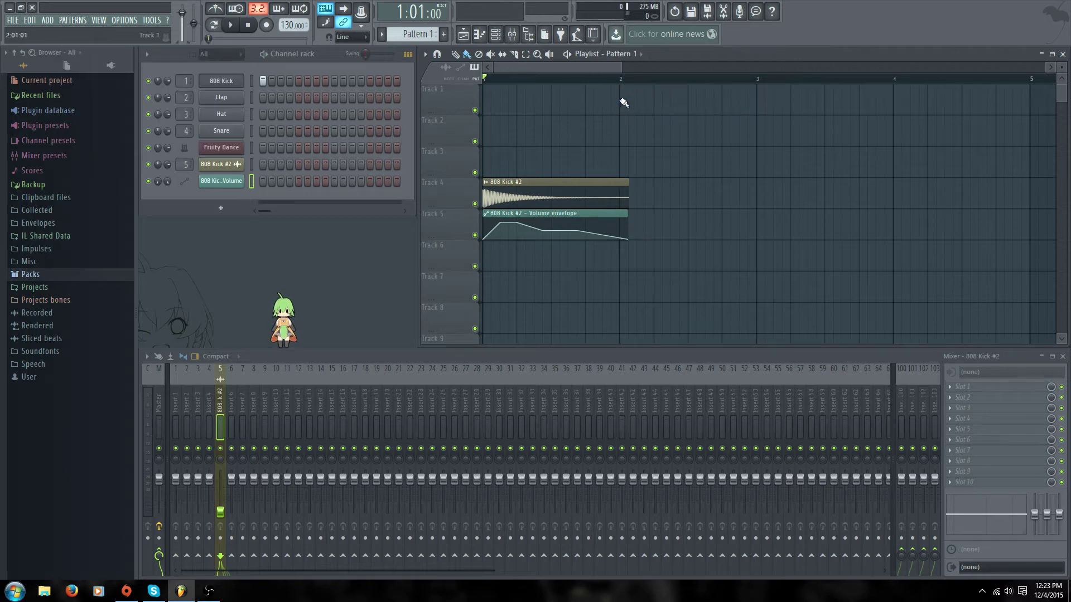
click(624, 103)
Step: Play the song from bar 2 to hear the Pattern 1 kick without automation
click(620, 78)
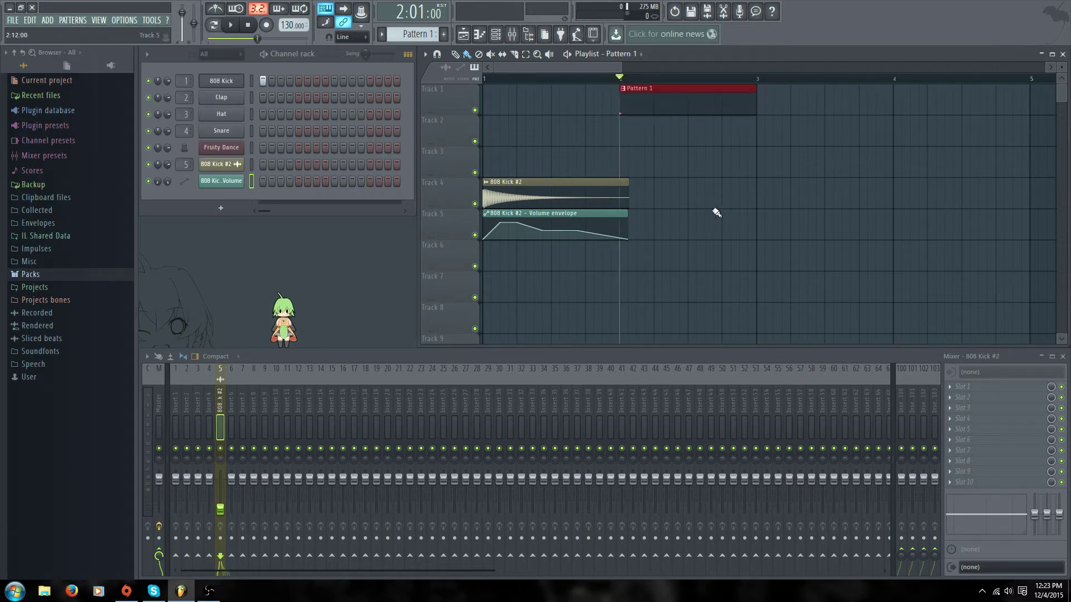
key(space)
key(space)
Step: Enable the volume envelope in the 808 Kick channel's instrument settings and adjust its attack, hold and decay
click(222, 82)
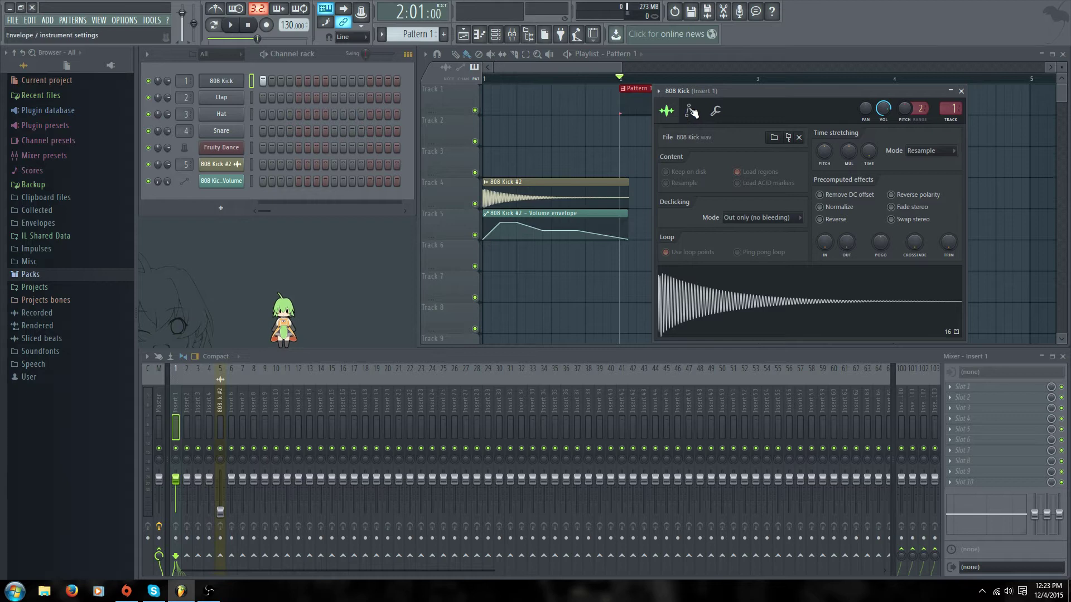
click(691, 111)
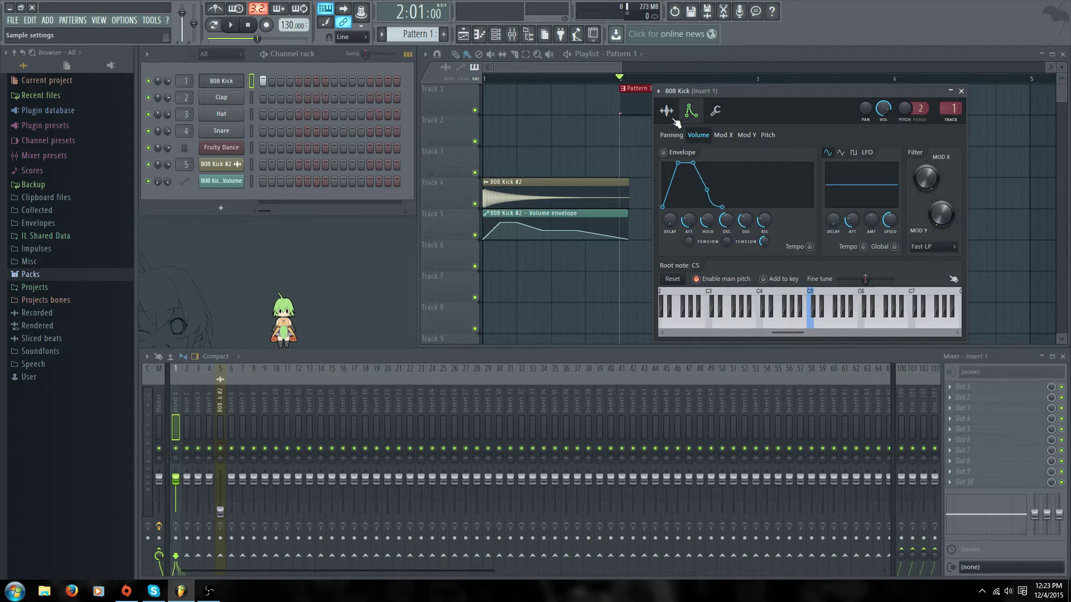
click(667, 111)
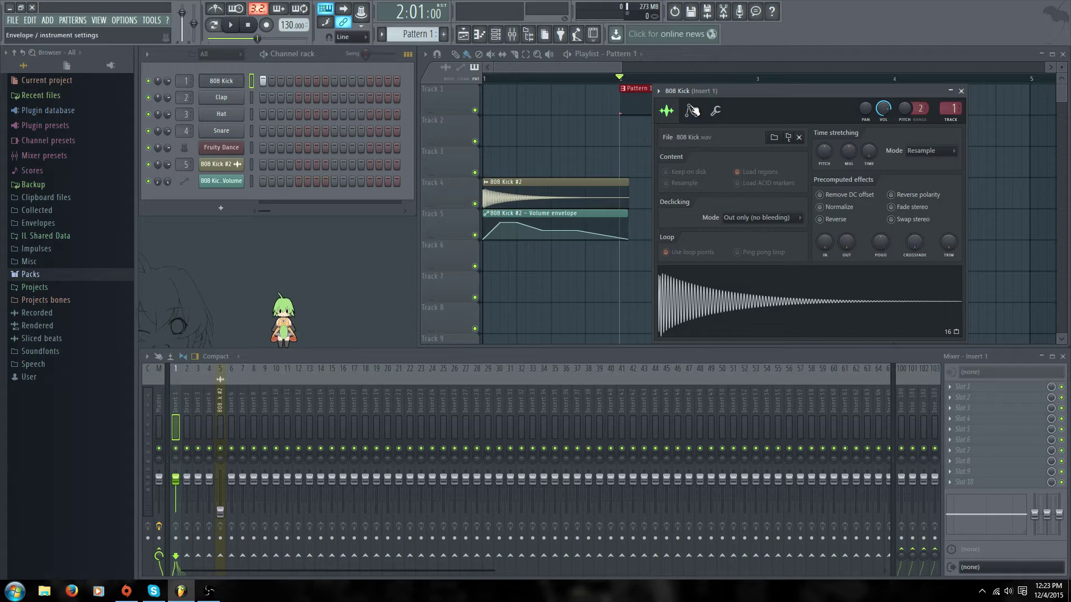
click(692, 111)
drag(701, 91, 758, 92)
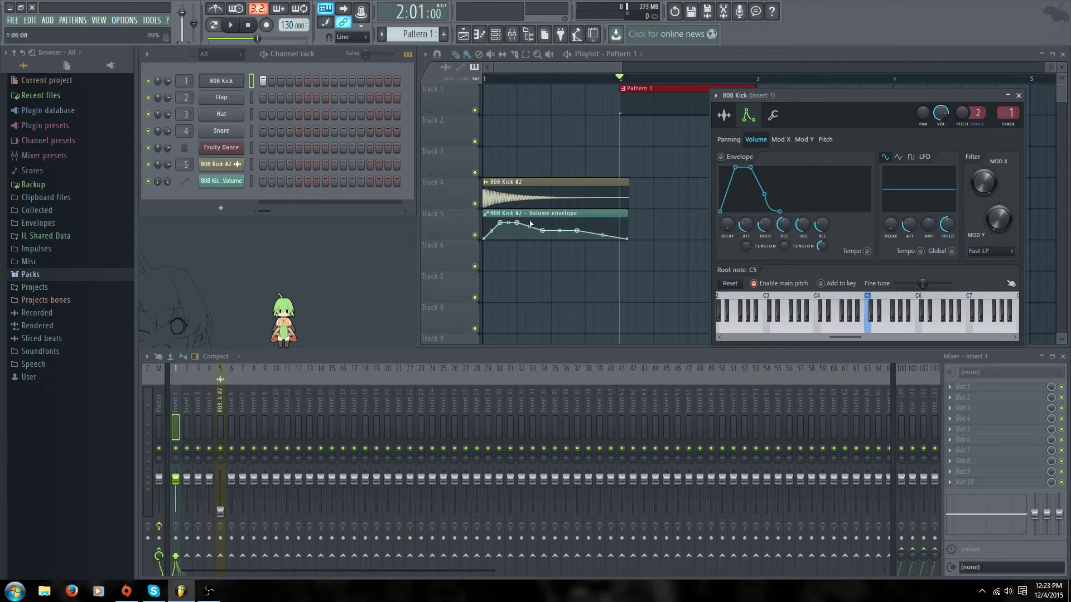
drag(751, 233, 751, 229)
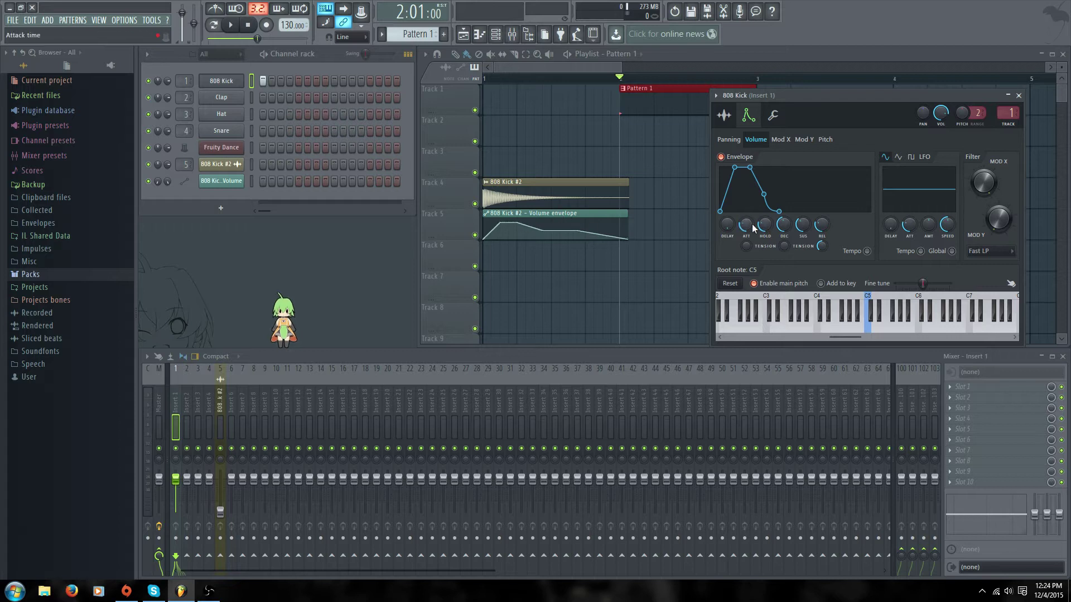
drag(772, 230, 772, 227)
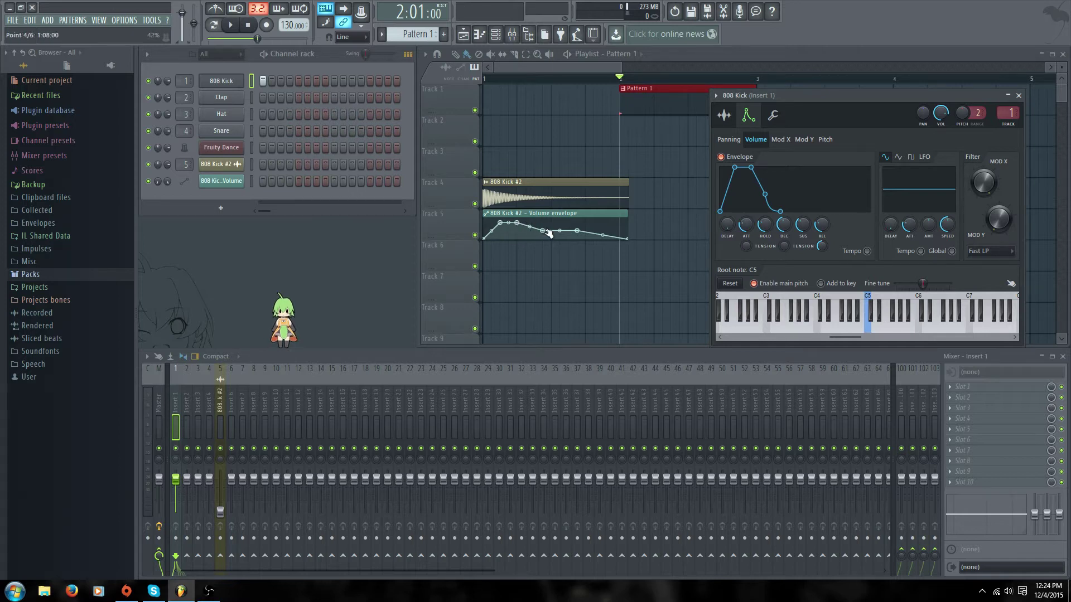
drag(785, 228, 786, 226)
Step: Raise the two sustain points of the 808 Kick #2 volume automation to the same higher level
click(577, 229)
drag(577, 231, 582, 228)
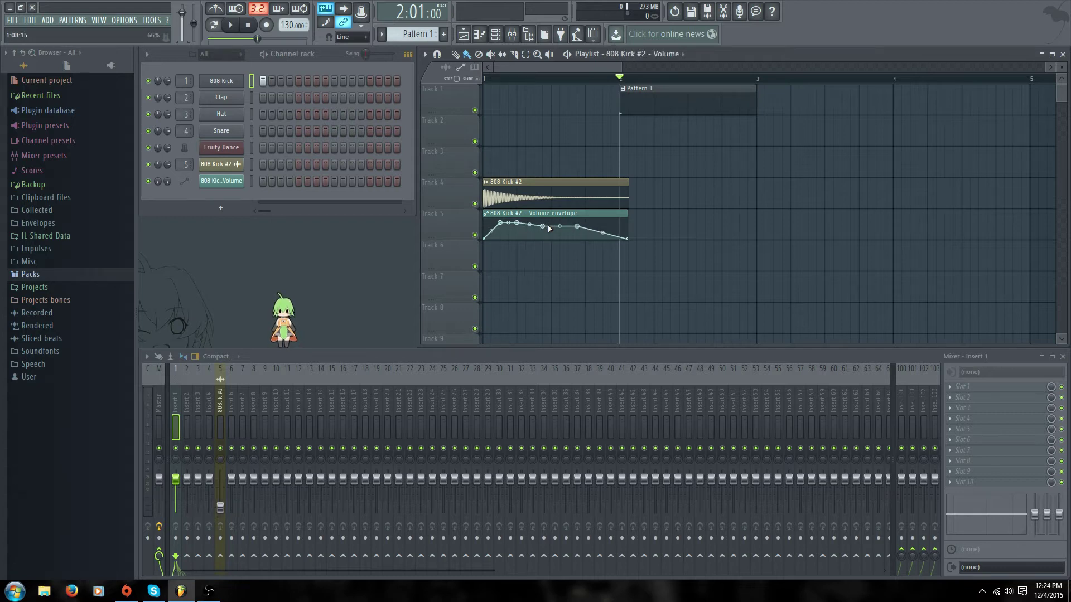
key(ctrl+z)
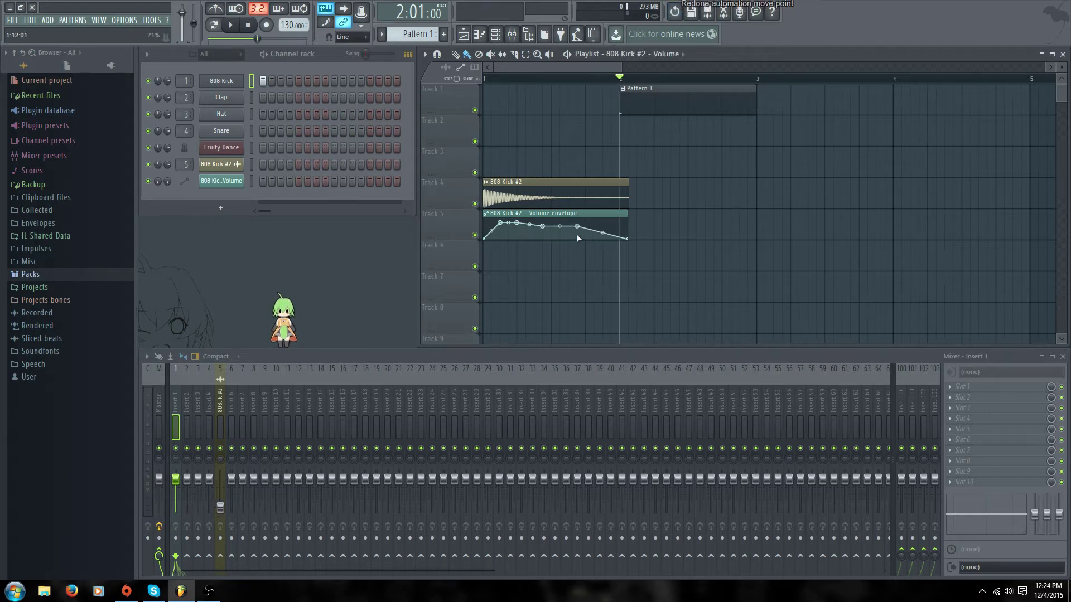
Step: Undo the raised sustain points in the volume automation clip and raise the sustain level of the 808 Kick channel's volume envelope
key(ctrl+alt+z)
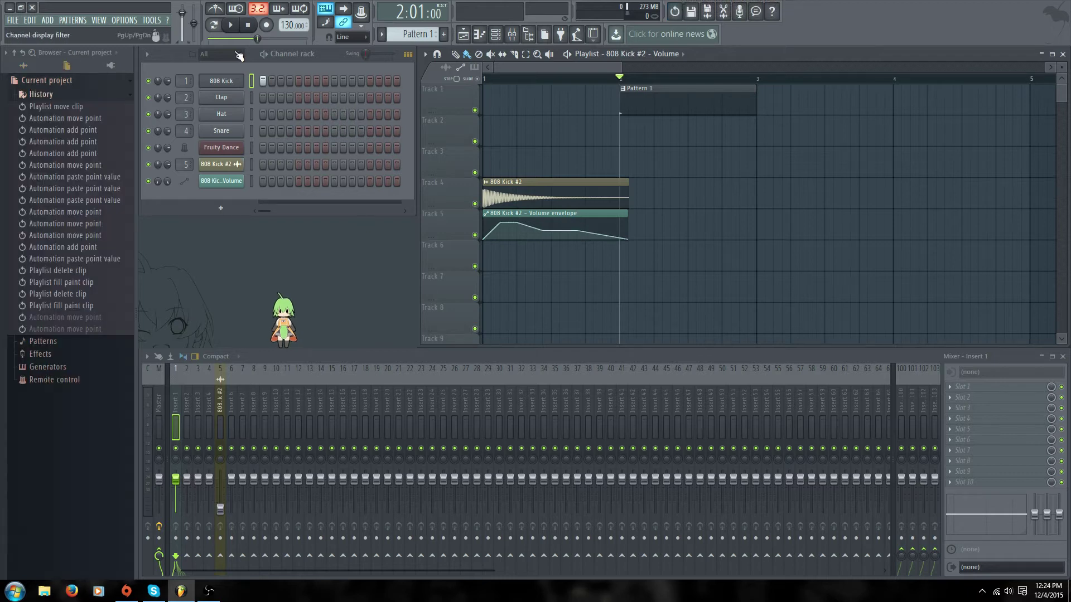
click(229, 80)
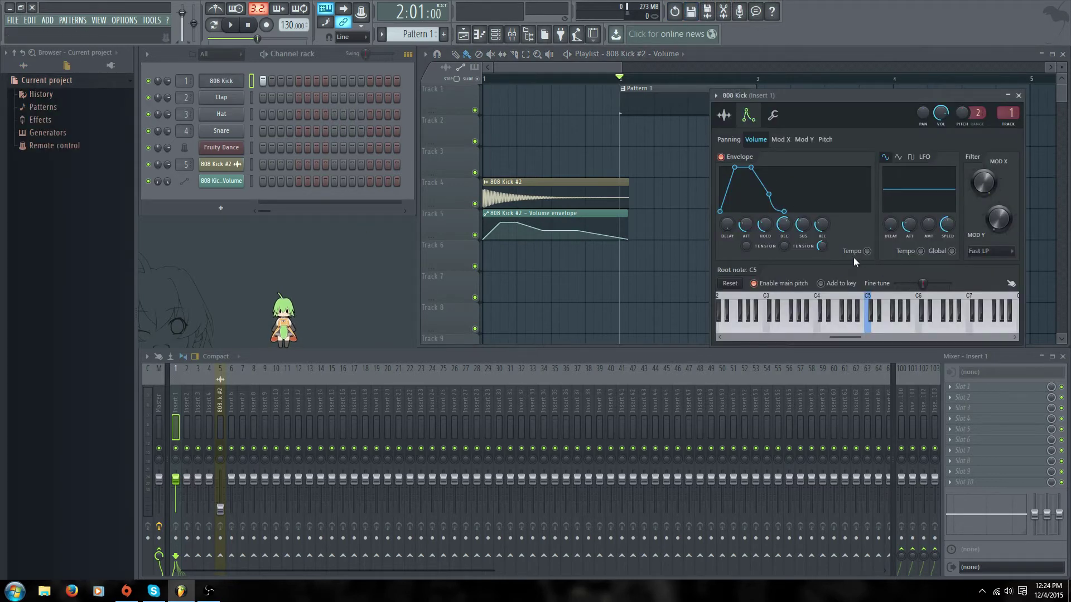
drag(803, 225, 803, 214)
drag(749, 103, 765, 130)
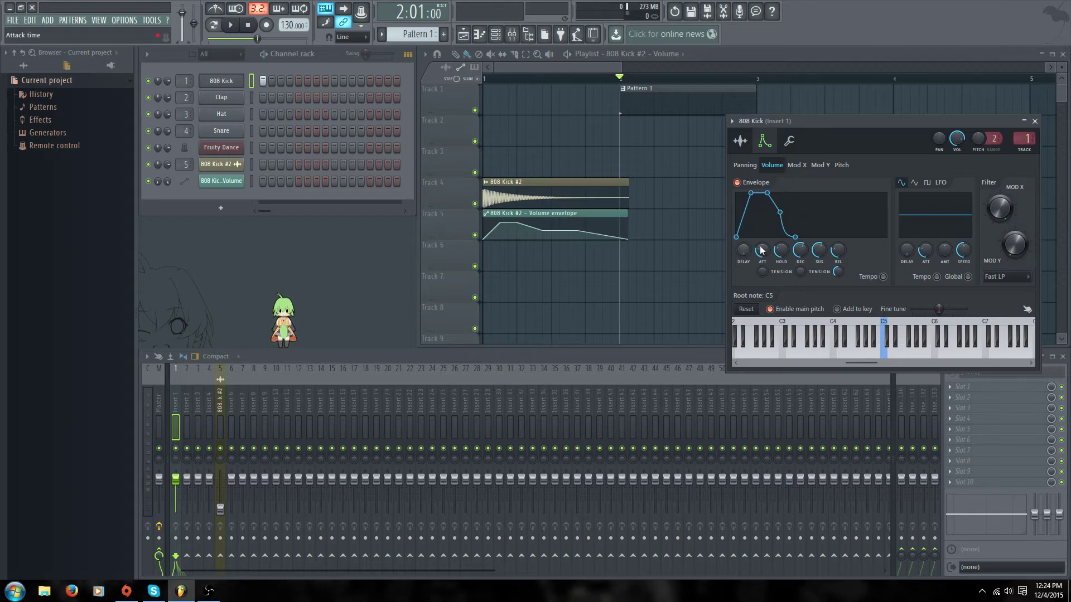
Step: Play C5 several times, plus some lower and higher notes, on the 808 Kick to hear its volume envelope
click(888, 354)
click(886, 355)
click(886, 354)
click(887, 355)
drag(848, 120, 792, 112)
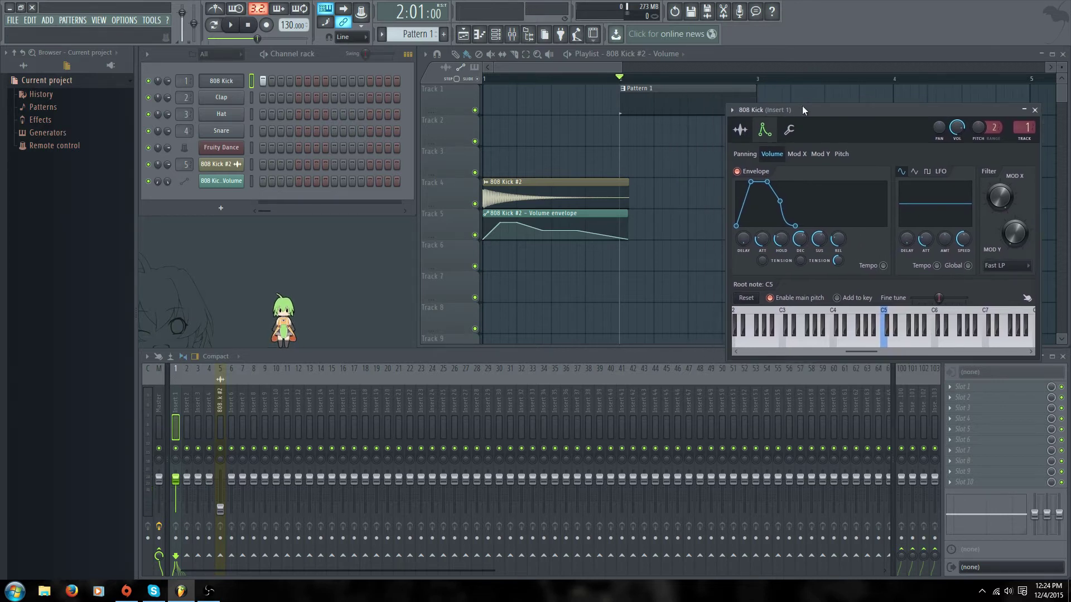
click(871, 337)
click(865, 343)
click(836, 346)
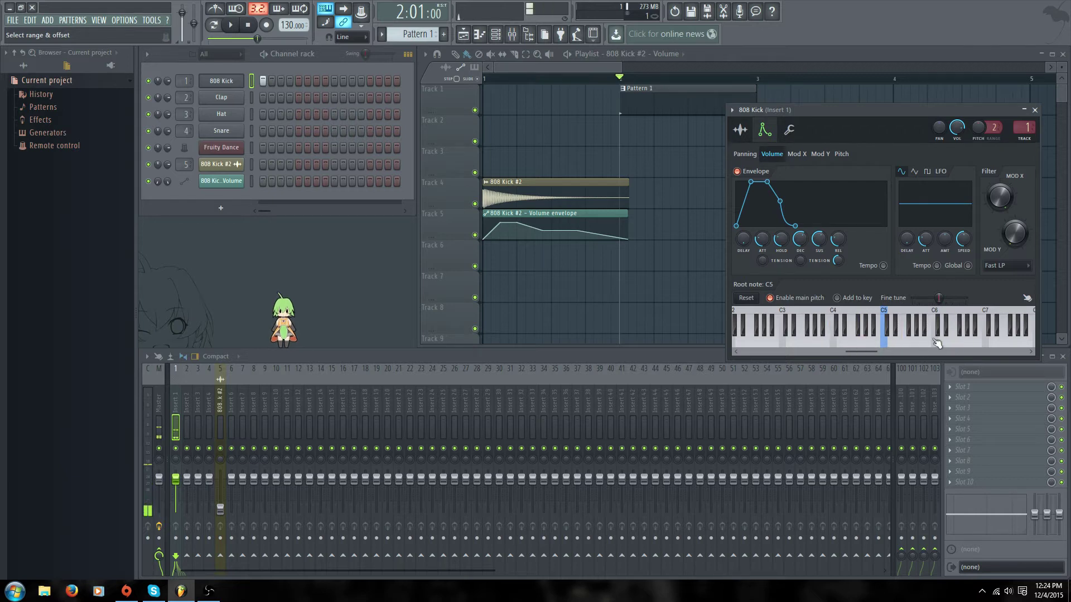
click(914, 341)
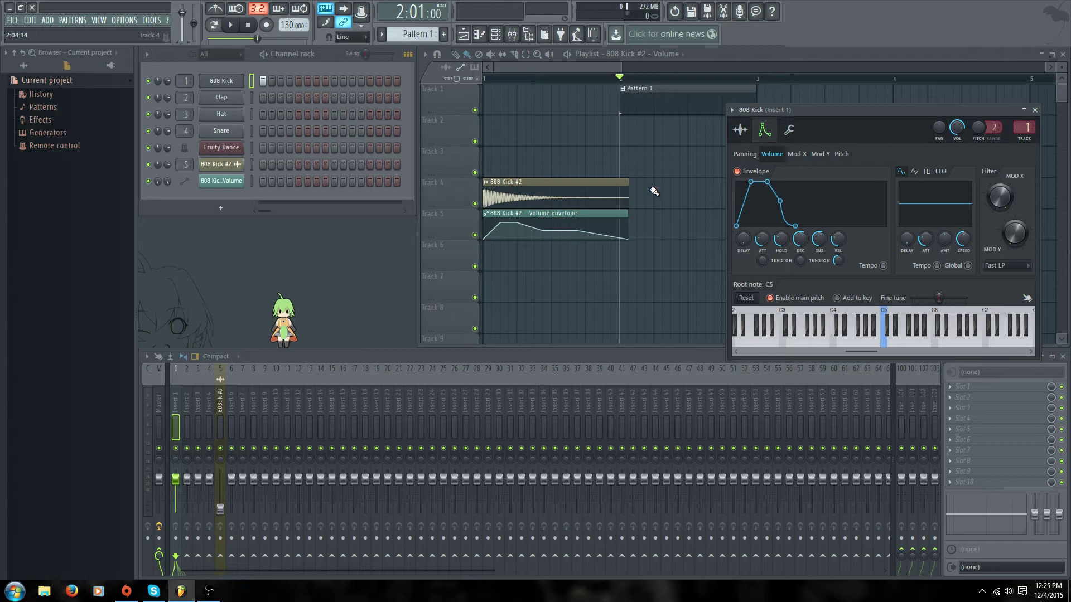
Step: Reduce the attack, hold and sustain of the 808 Kick's volume envelope to zero and audition it with C5
drag(803, 109, 794, 78)
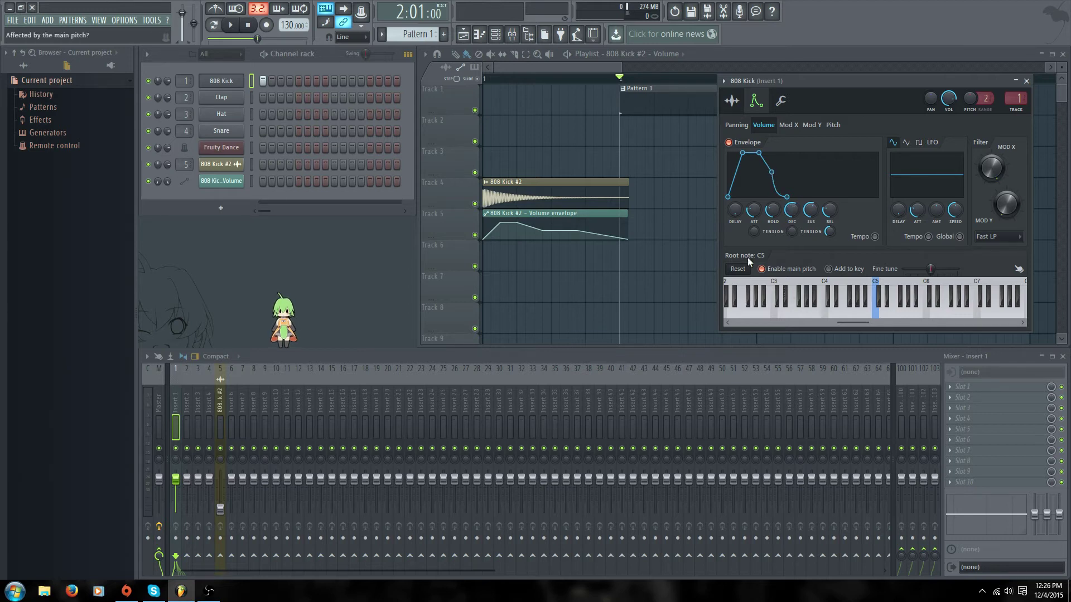
mouse_move(808, 79)
mouse_down()
mouse_move(764, 69)
mouse_move(811, 78)
mouse_up()
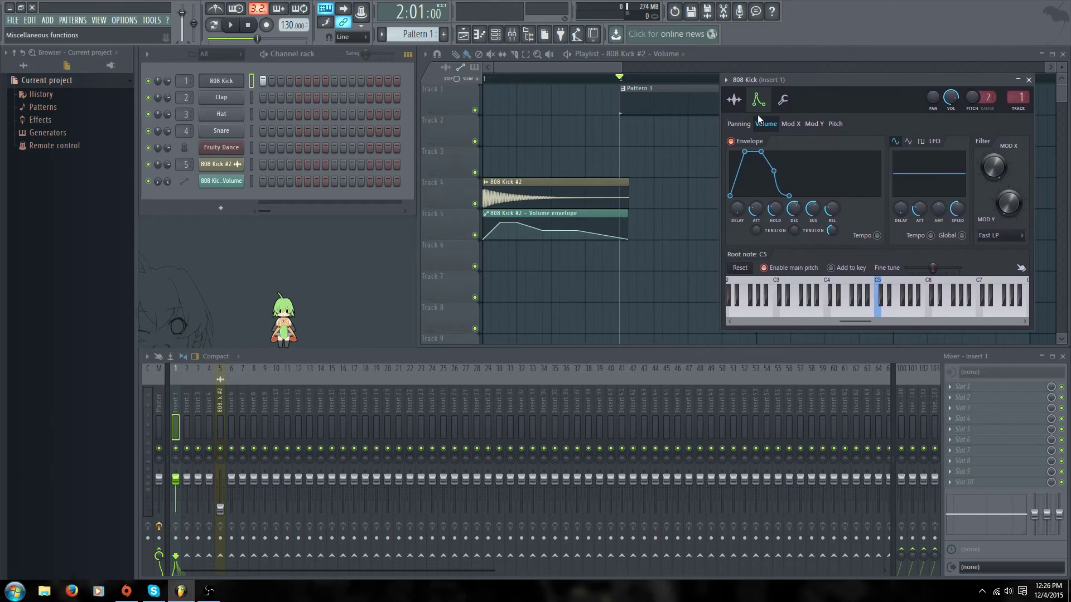
drag(755, 209, 794, 215)
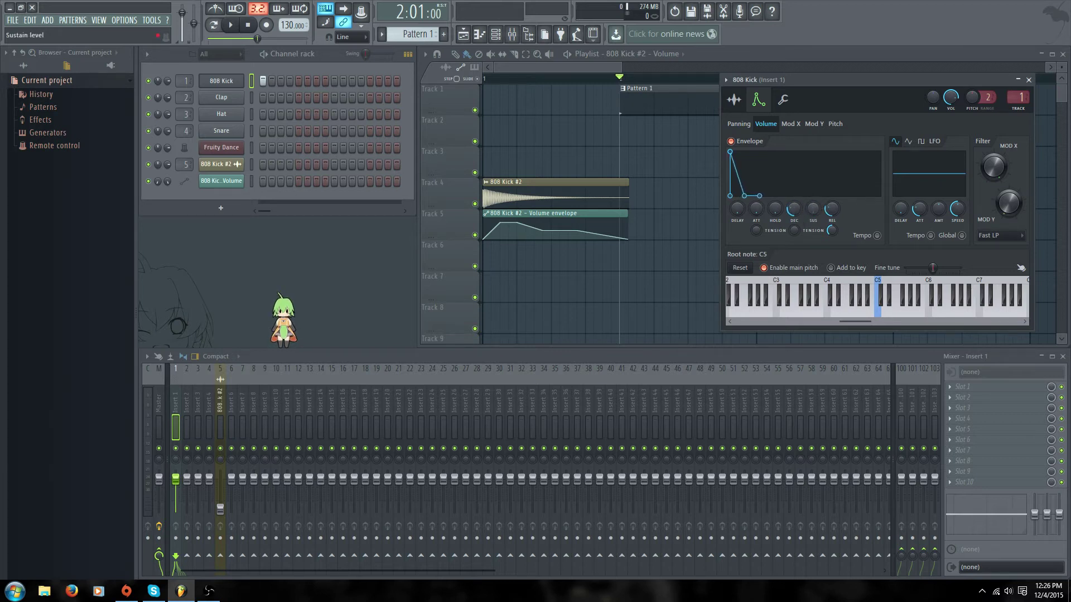
click(880, 309)
click(880, 310)
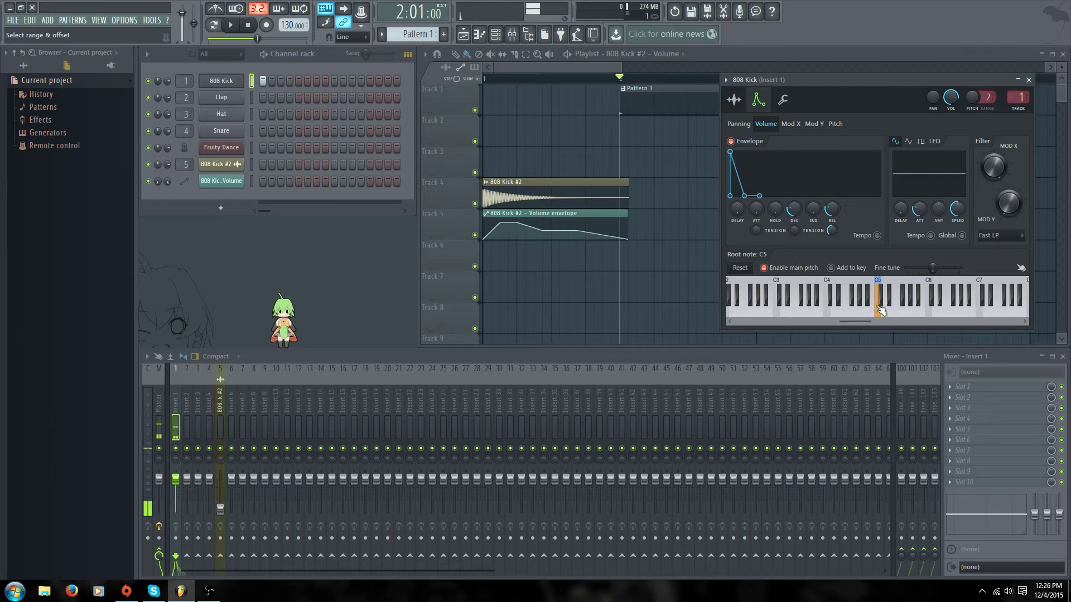
click(880, 309)
Step: Compare the 808 Kick's sample waveform with its volume envelope and preview the sample
click(734, 99)
click(757, 100)
click(734, 100)
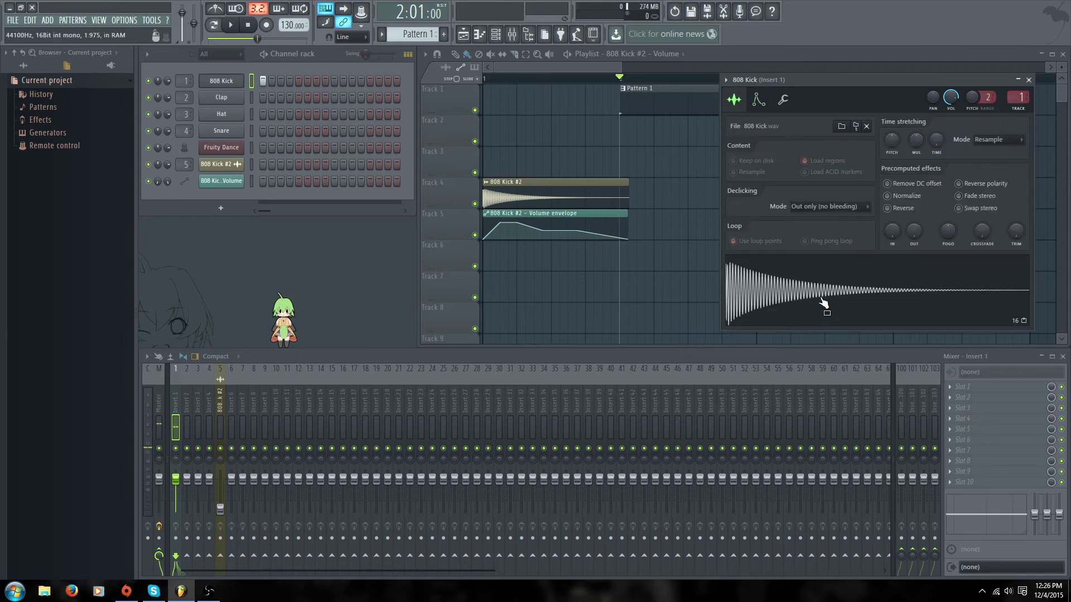
click(757, 100)
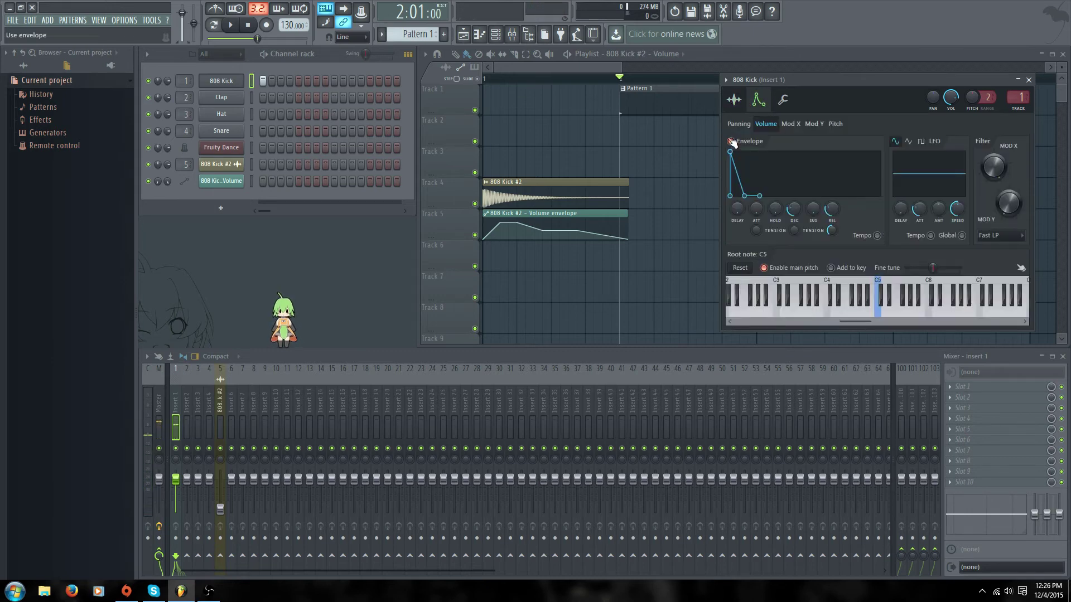
click(734, 99)
click(777, 304)
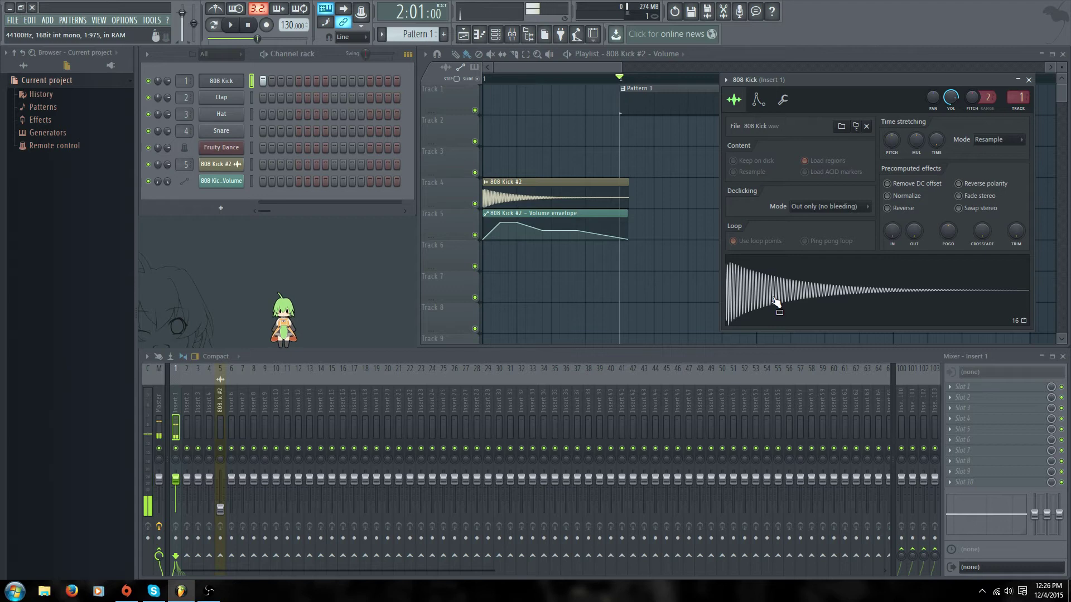
click(758, 100)
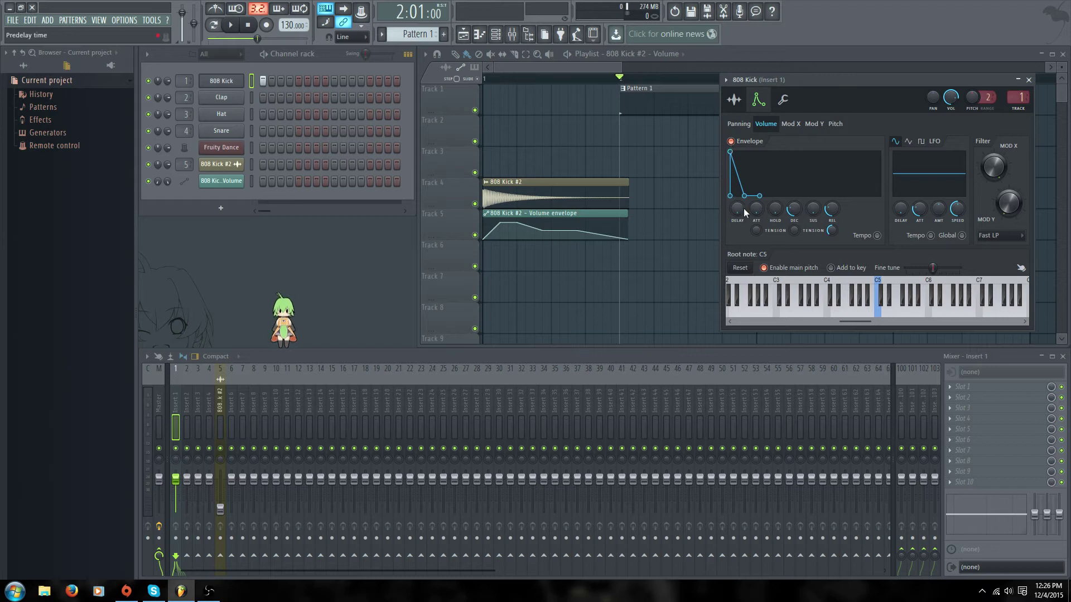
Step: Shorten the decay of the 808 Kick's volume envelope and audition it with repeated notes around C5
drag(792, 208, 792, 219)
click(882, 311)
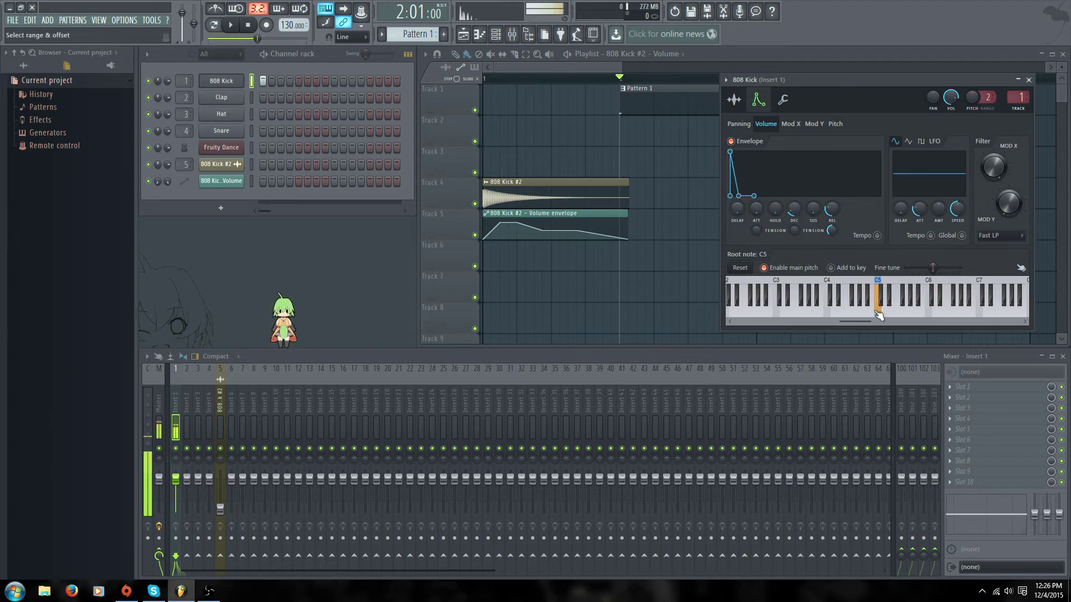
click(876, 312)
click(877, 312)
click(876, 312)
click(915, 312)
click(872, 313)
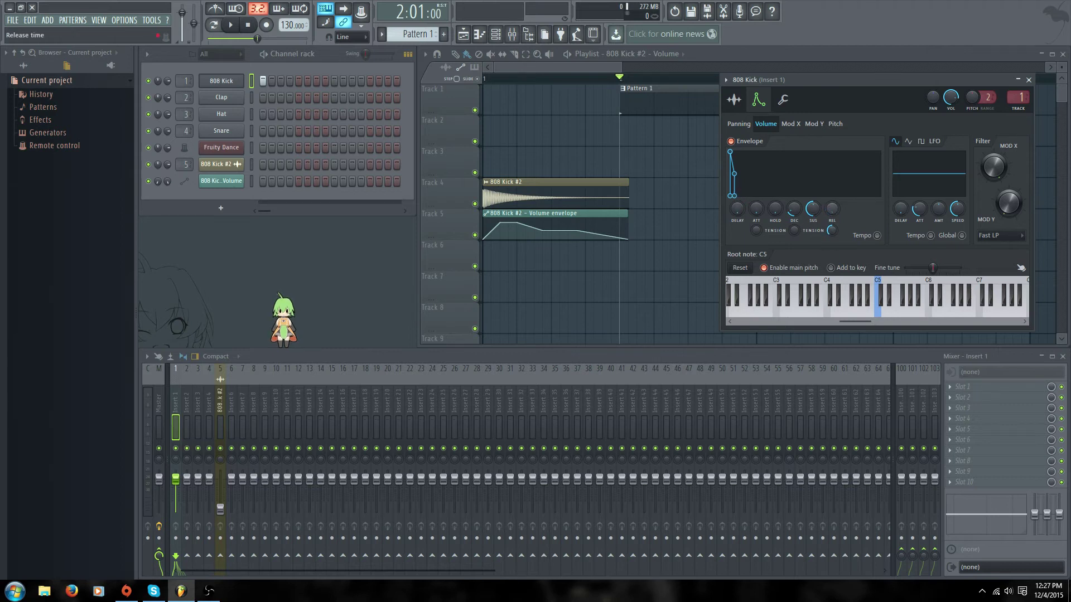
Step: Play C5 repeatedly on the 808 Kick to hear the volume envelope with a mid-level sustain and no release
click(881, 310)
click(882, 310)
click(882, 310)
click(882, 310)
click(881, 310)
click(881, 310)
click(882, 310)
Step: Lengthen the release and decay of the 808 Kick's volume envelope, auditioning the changes with C5
drag(831, 209, 831, 192)
click(885, 314)
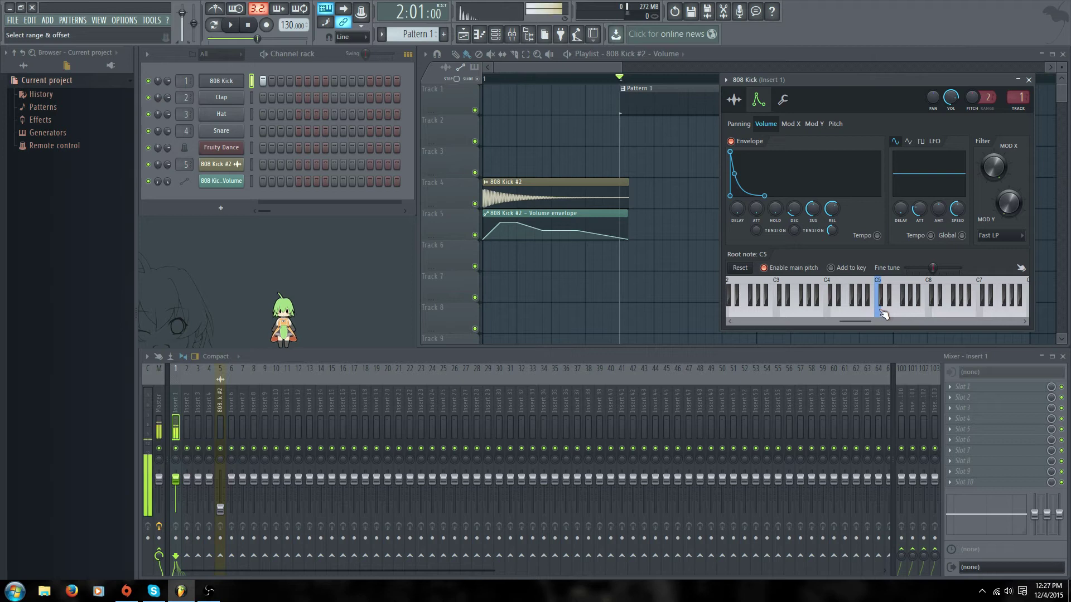
click(884, 314)
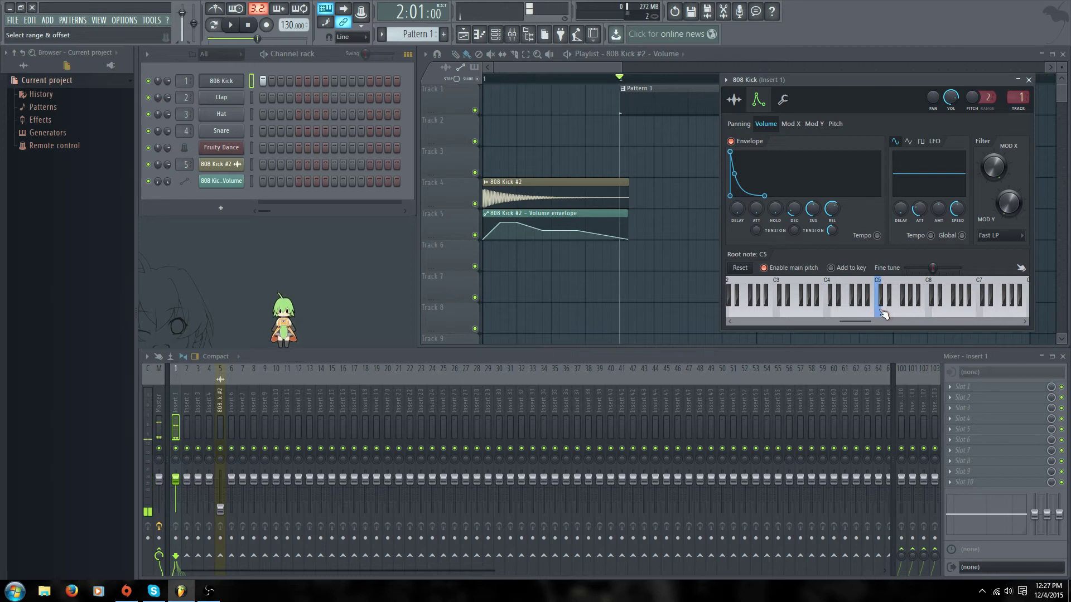
click(884, 314)
scroll(805, 220, up, 5)
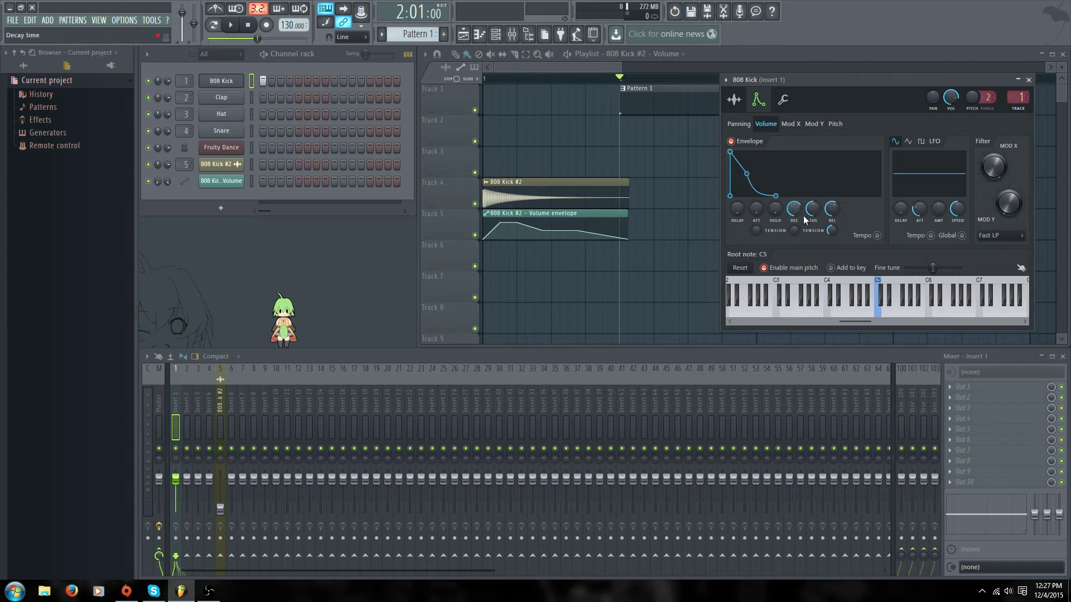
scroll(798, 209, down, 3)
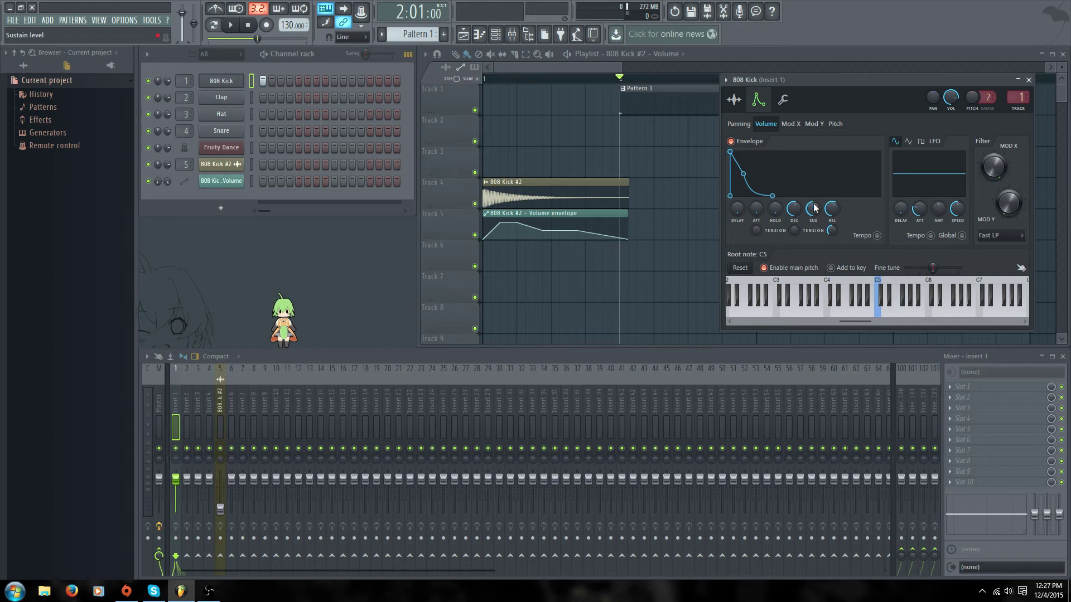
click(880, 314)
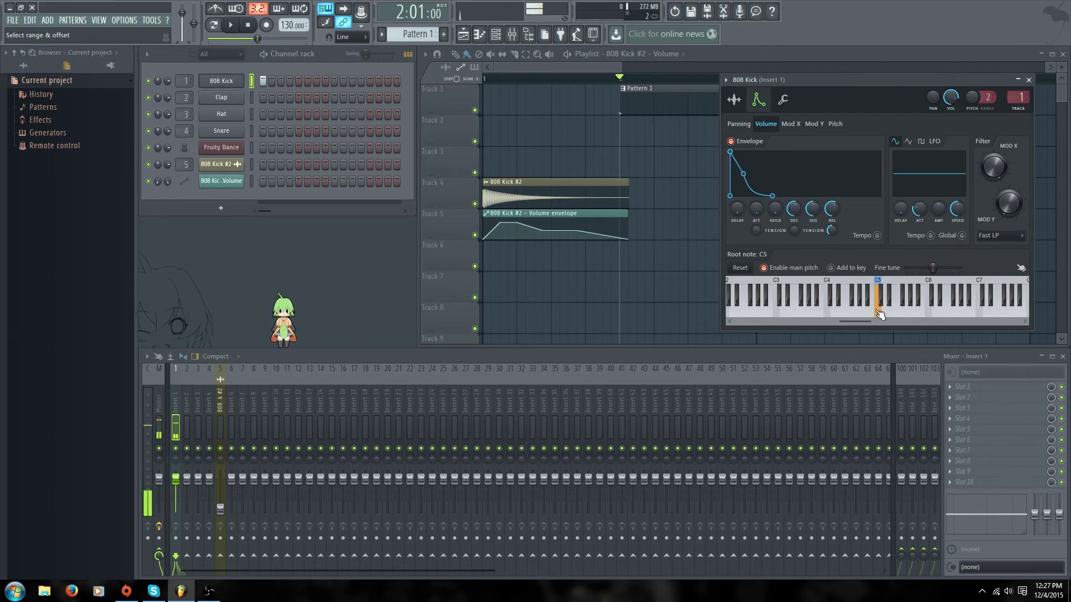
Step: Reduce the release of the 808 Kick's volume envelope to zero and play C5 repeatedly to hear the abrupt cutoff
drag(832, 208, 832, 234)
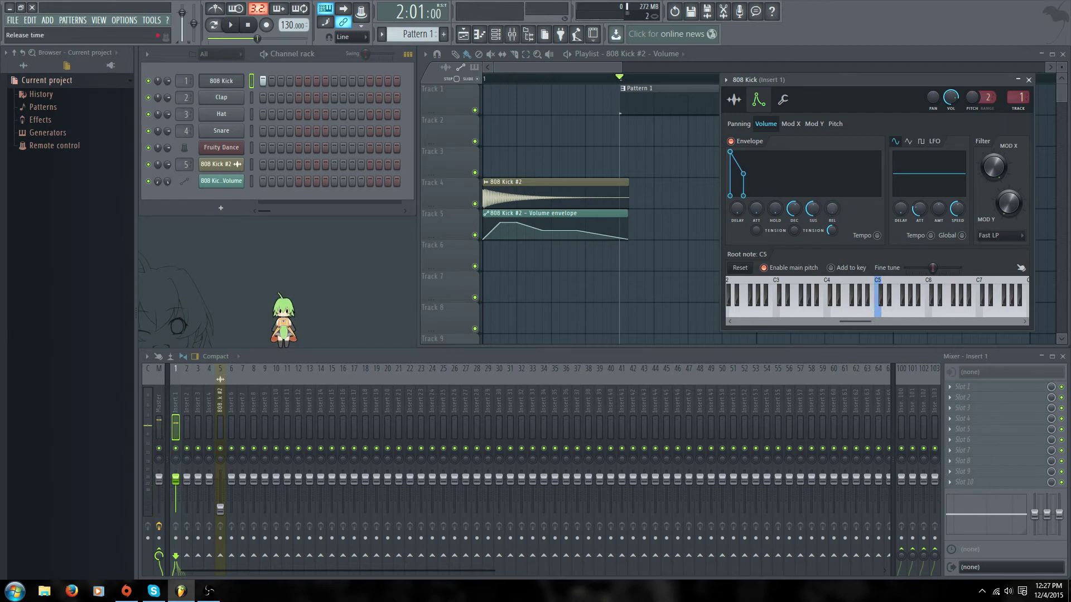
click(880, 314)
click(880, 313)
click(881, 313)
click(881, 313)
click(881, 313)
click(881, 312)
click(880, 312)
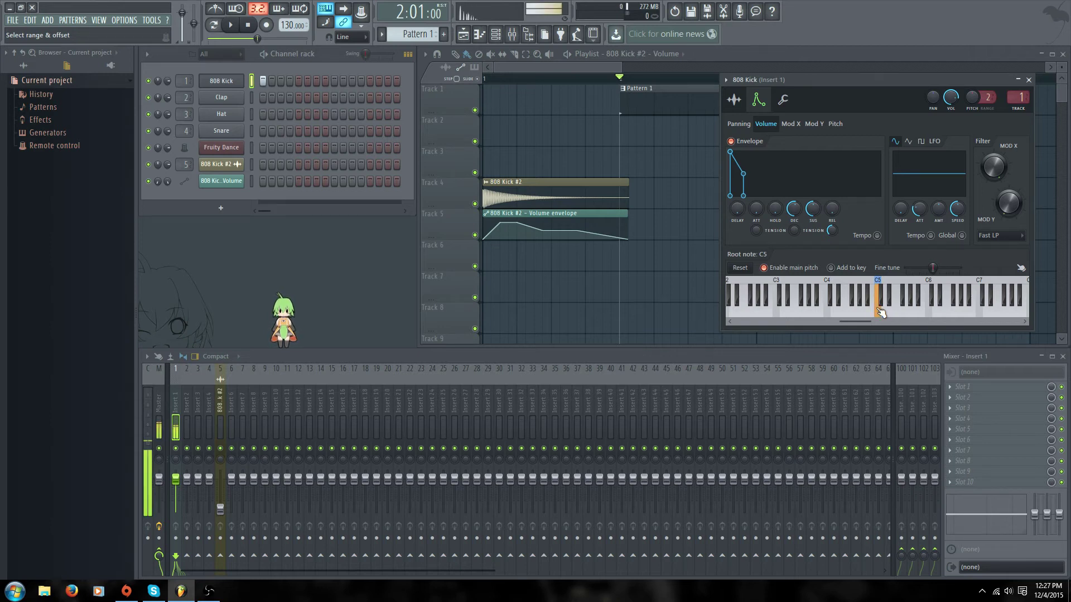
Step: Set a long release on the 808 Kick's volume envelope and play C5 to hear the tail
drag(832, 209, 832, 180)
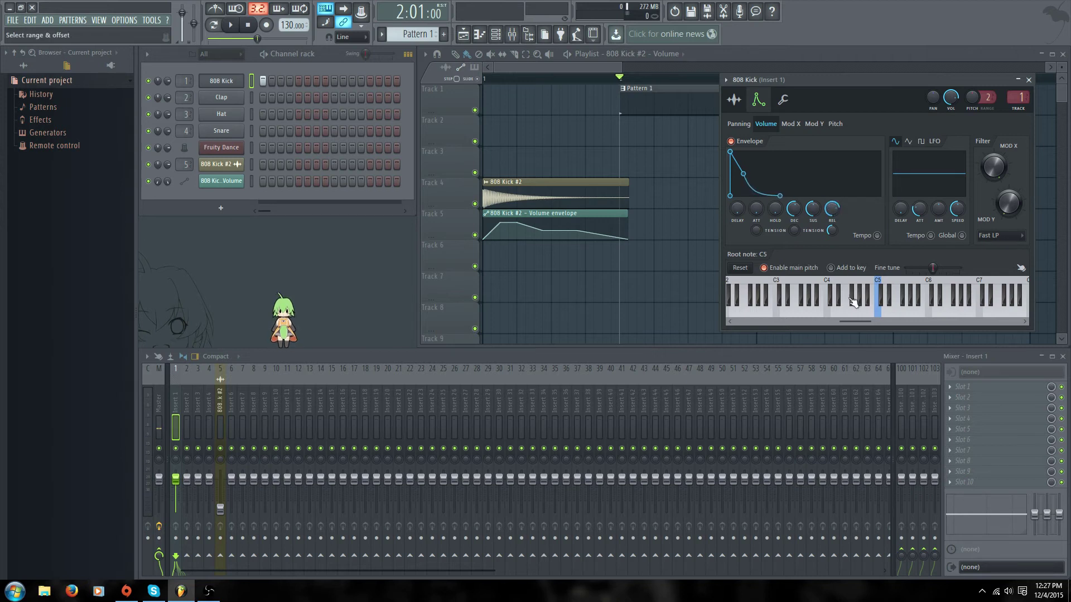
click(881, 313)
Step: Audition the 808 Kick on C5 with a long and a moderate volume attack, and return the attack to zero
drag(761, 212, 760, 192)
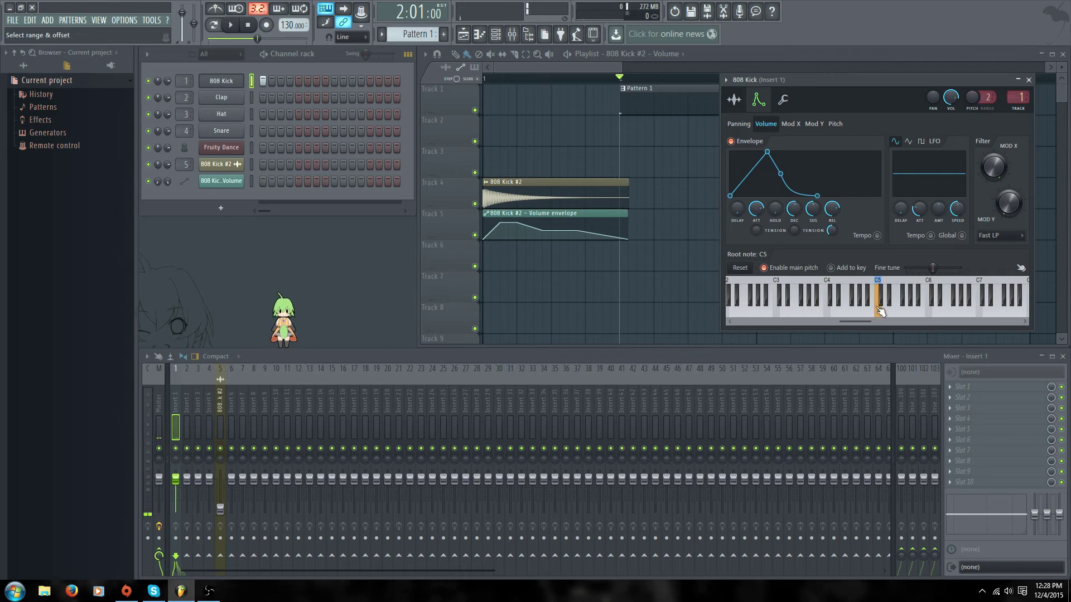
mouse_move(757, 209)
mouse_down()
mouse_move(757, 224)
mouse_move(756, 205)
mouse_up()
click(879, 311)
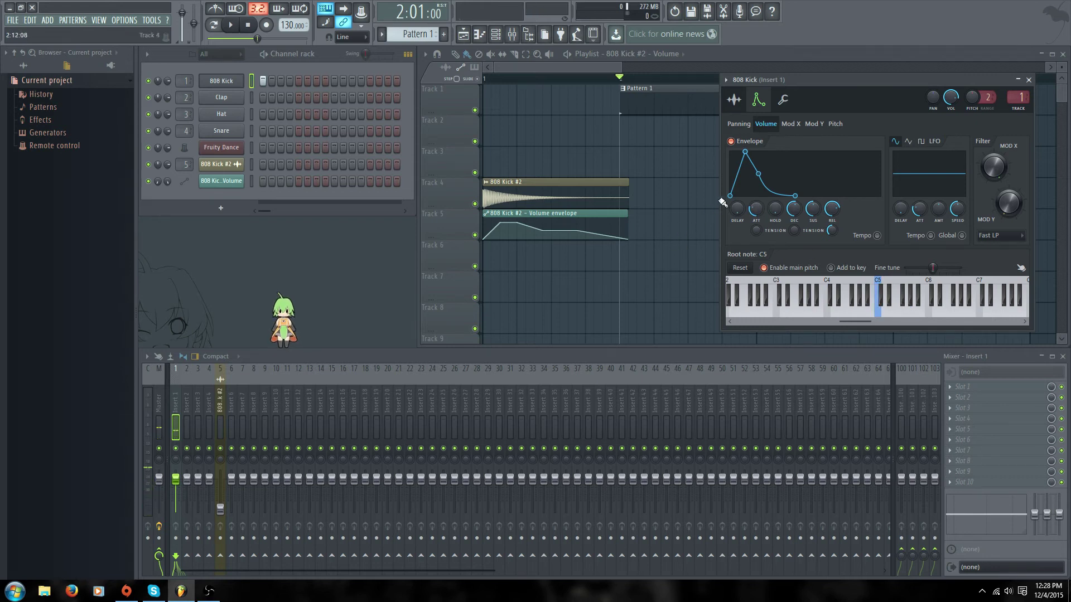
drag(755, 210, 755, 229)
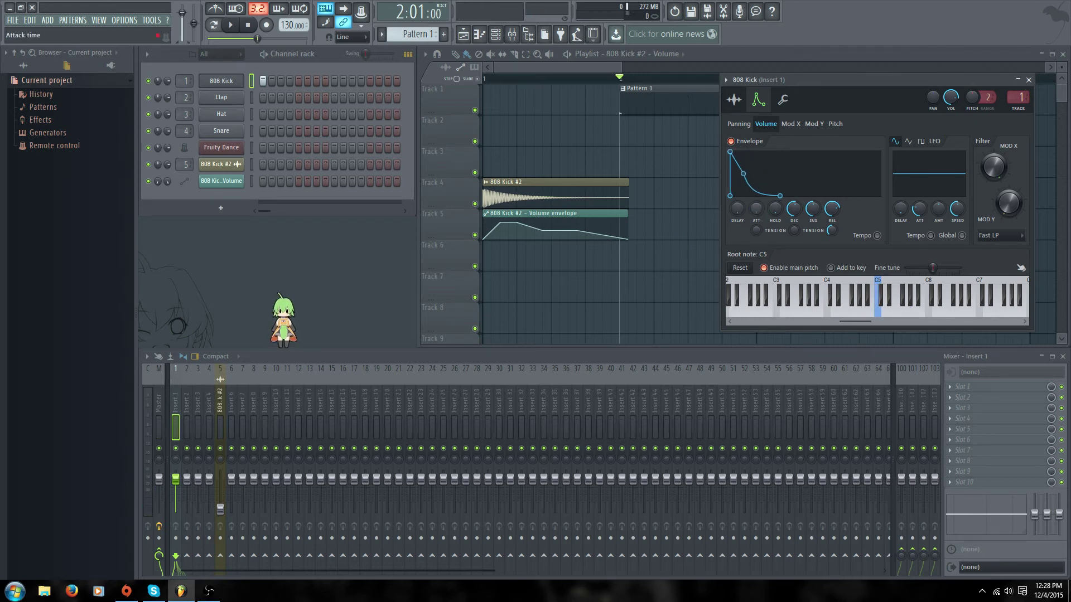
click(879, 311)
Step: Lengthen the hold and attack times of the 808 Kick's volume envelope, keeping the automation clip in view for comparison
drag(775, 209, 760, 194)
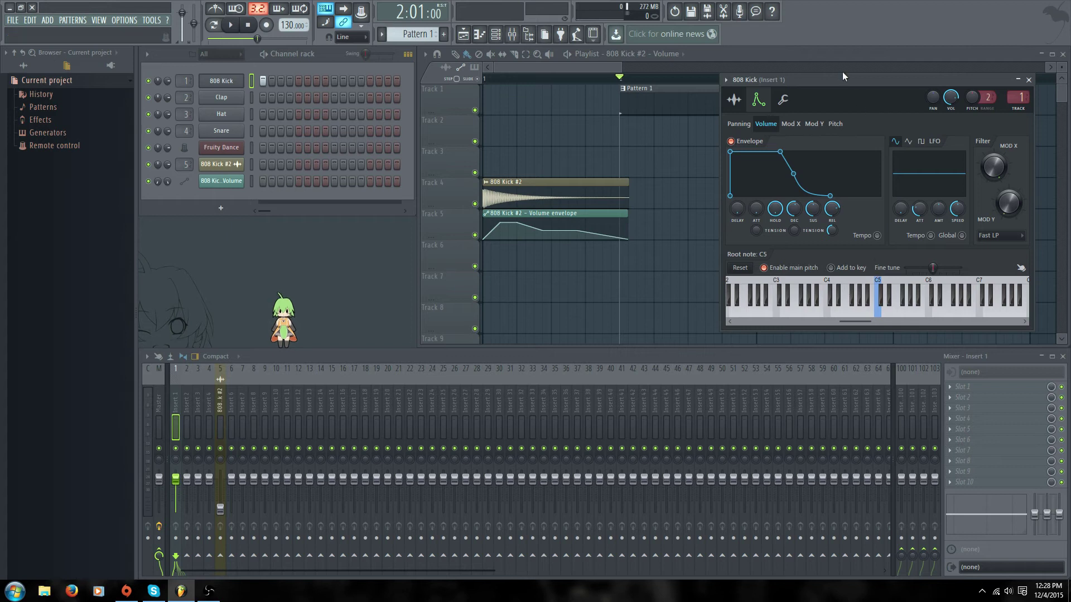
drag(837, 79, 751, 70)
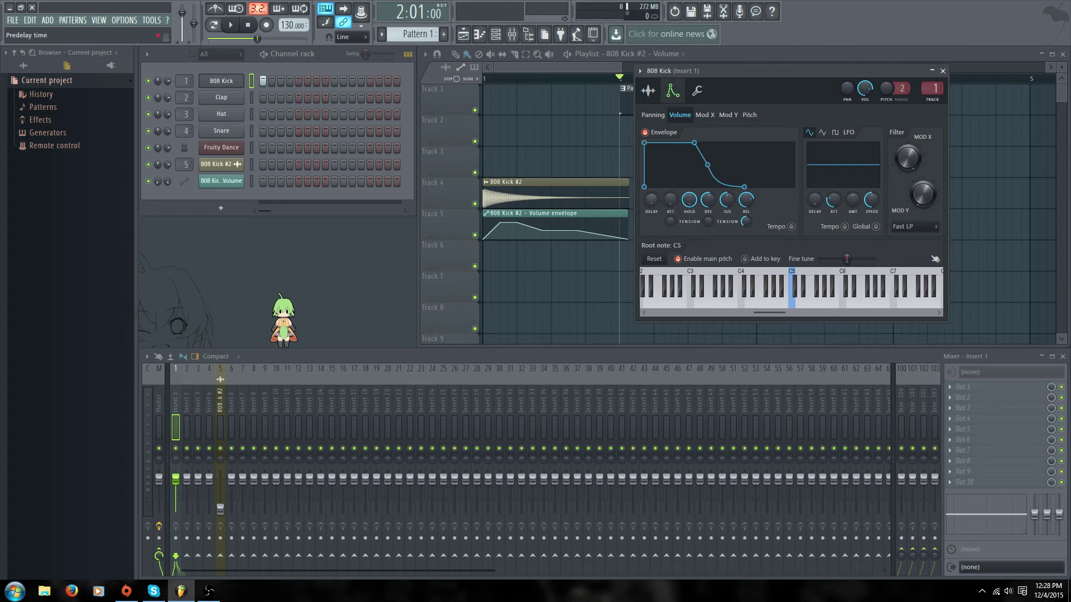
drag(669, 202, 669, 182)
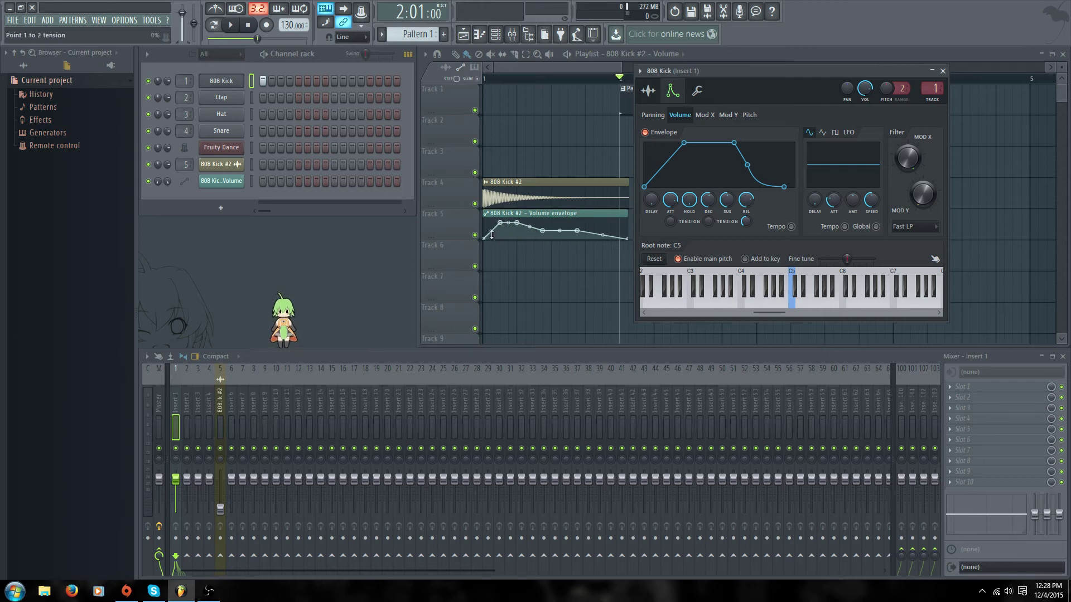
mouse_move(504, 212)
mouse_down()
mouse_move(582, 205)
mouse_move(505, 207)
mouse_up()
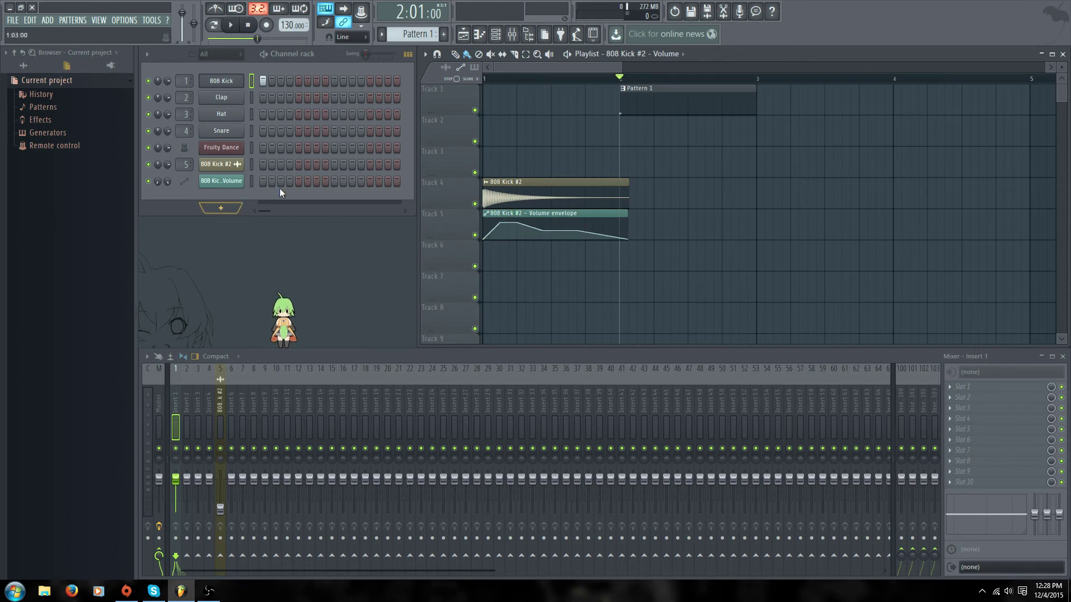
click(221, 81)
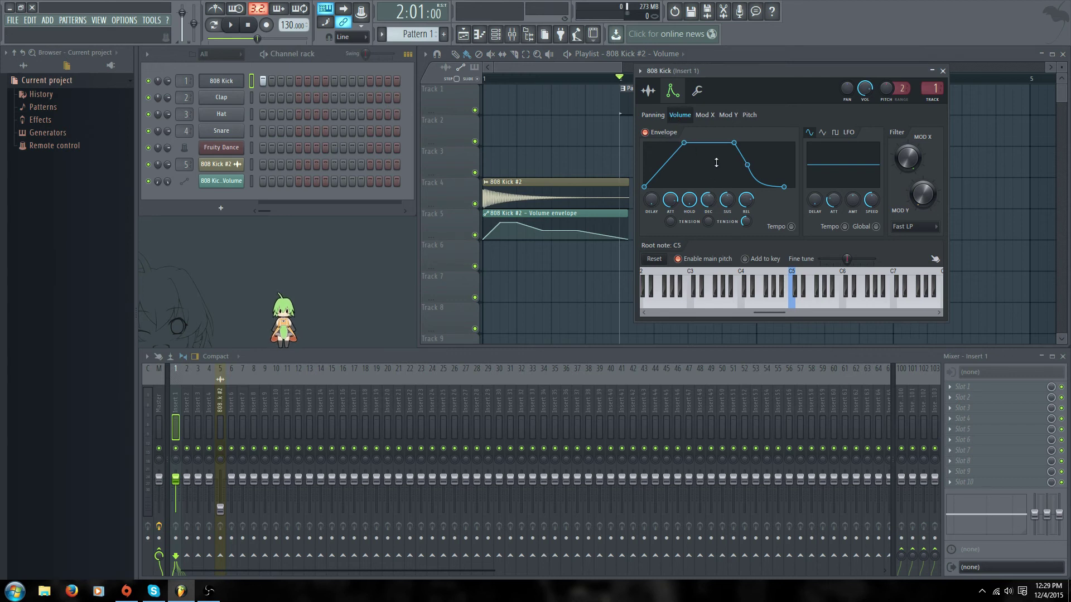
click(821, 298)
click(758, 301)
click(759, 286)
click(645, 132)
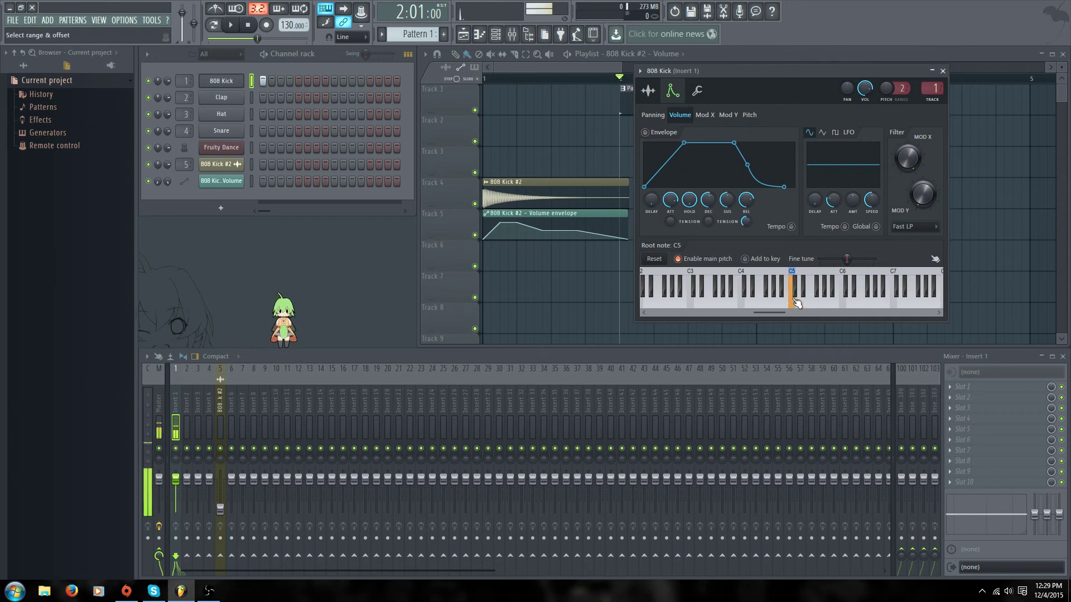
Step: Shape the 808 Kick's pitch envelope with a raised amount, zero attack, hold and sustain, and a shorter decay
click(750, 115)
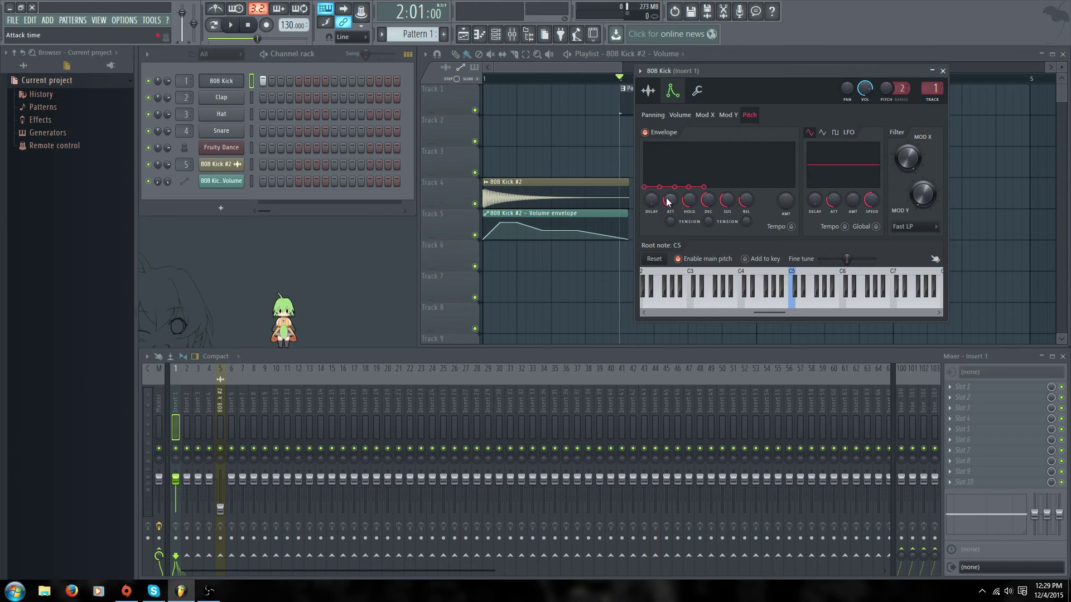
drag(785, 201, 786, 183)
drag(671, 199, 671, 205)
drag(697, 199, 708, 204)
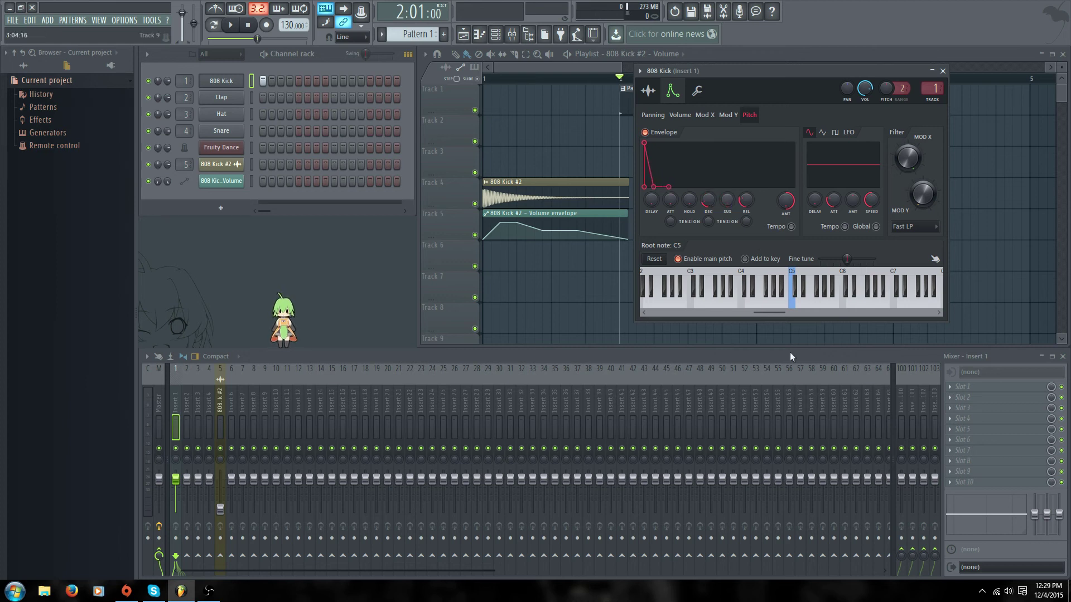
Step: Audition the 808 Kick on C5 with its pitch envelope on and off, and turn the envelope back on
click(794, 302)
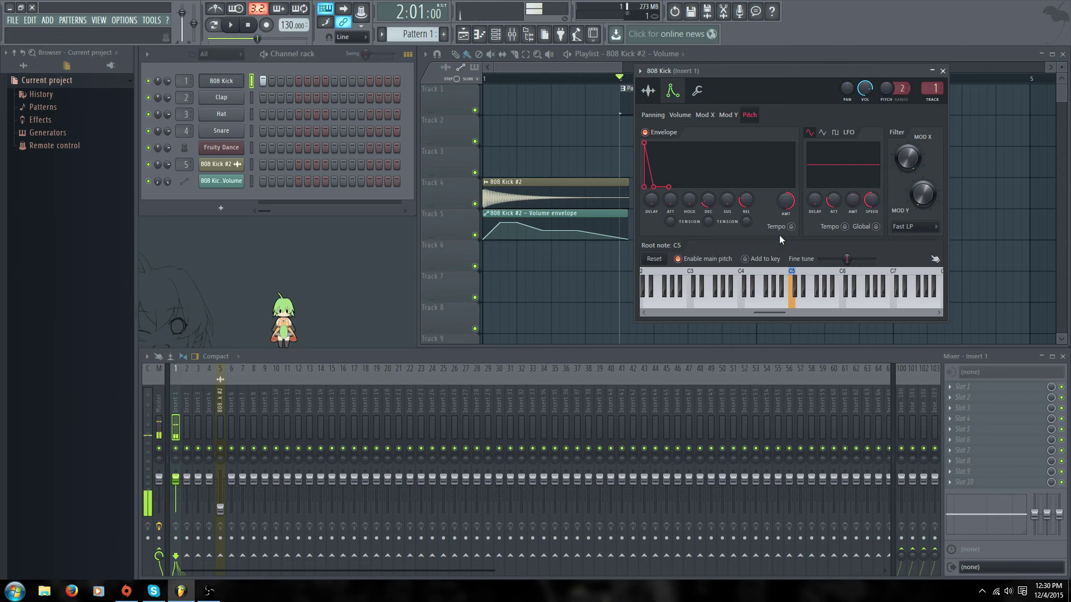
click(793, 295)
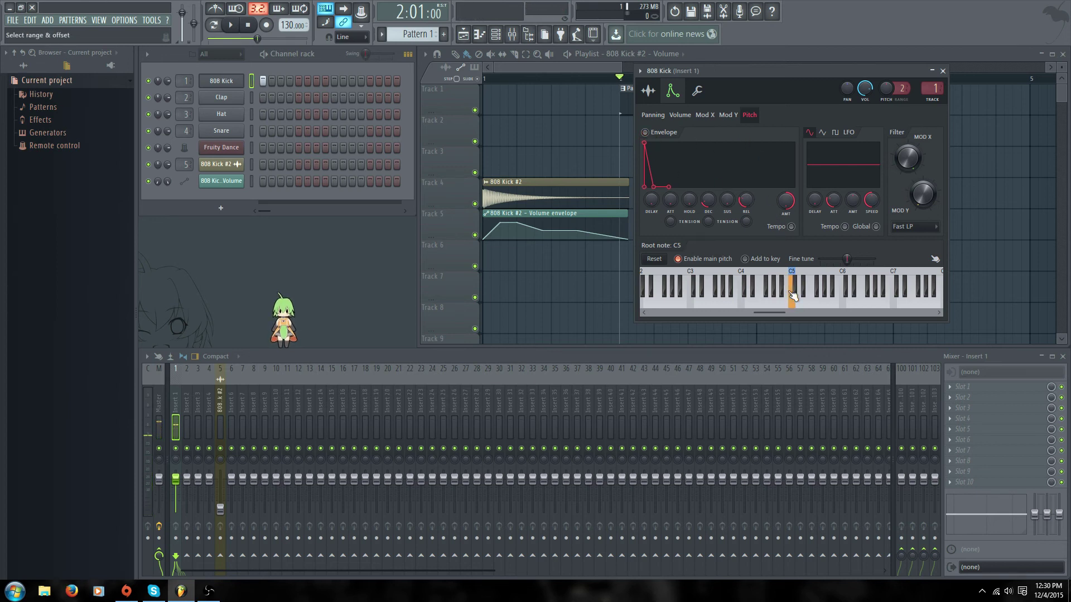
click(647, 134)
click(773, 283)
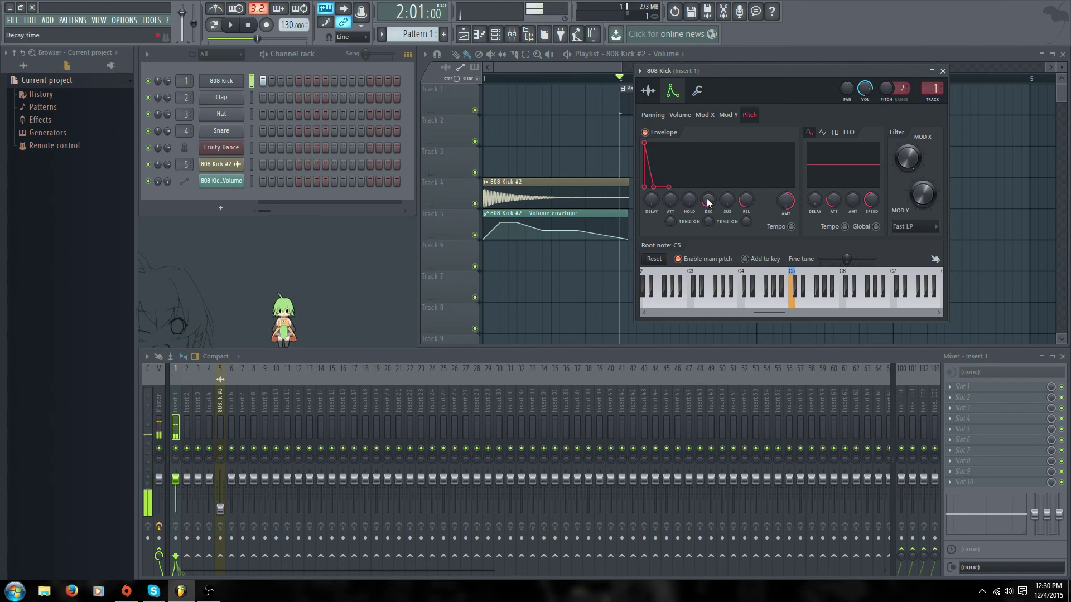
Step: Audition the 808 Kick on C5 with a long pitch envelope decay, and again after shortening the decay
drag(708, 201, 708, 159)
click(794, 302)
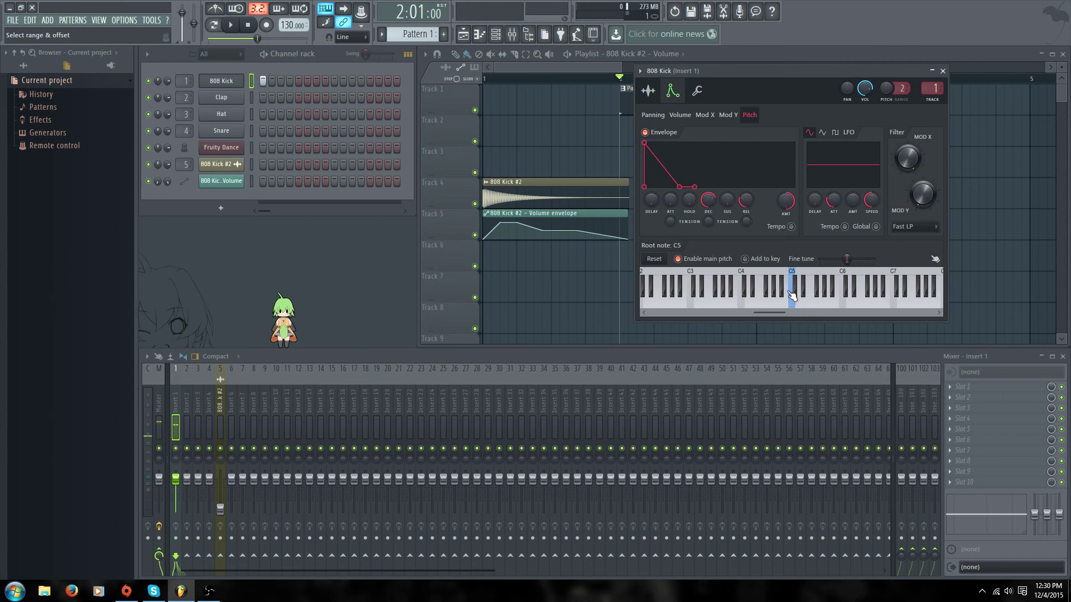
click(792, 297)
click(793, 301)
click(792, 301)
click(792, 301)
drag(708, 201, 707, 201)
click(796, 303)
click(796, 303)
Step: Raise the delay, attack, hold and sustain of the 808 Kick's pitch envelope, and bring the delay back down
drag(651, 199, 727, 186)
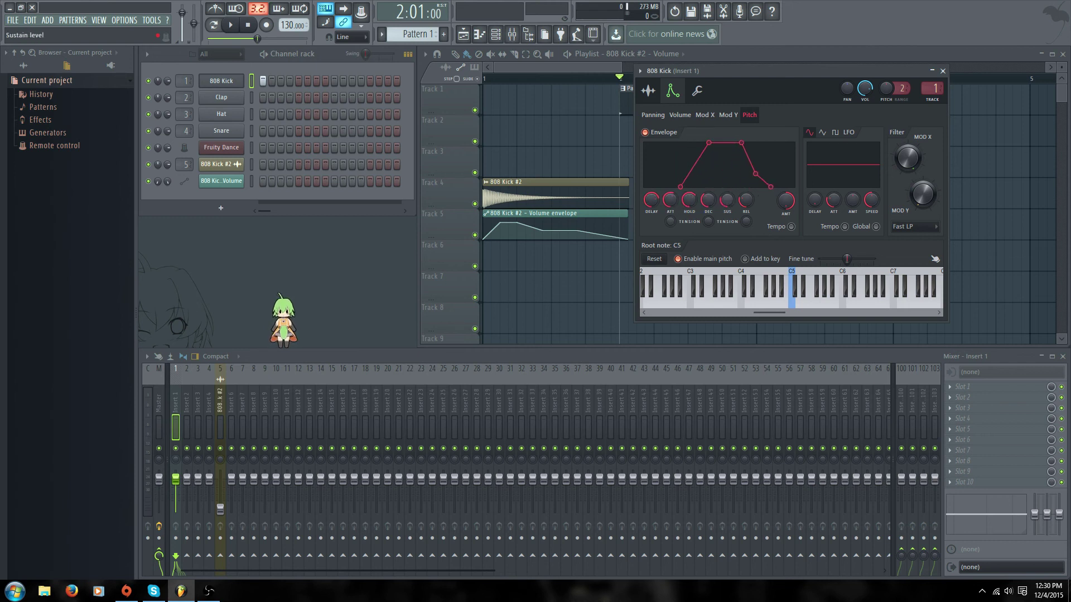
drag(652, 199, 652, 217)
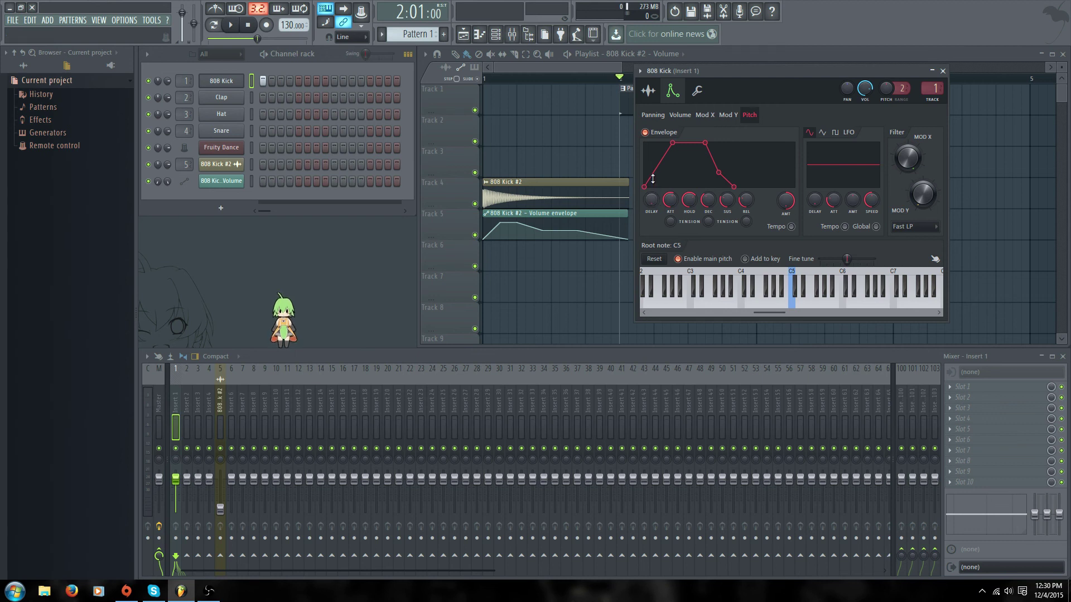
drag(648, 197, 648, 195)
Step: Turn the 808 Kick's volume envelope back on and shorten its attack and release
click(682, 116)
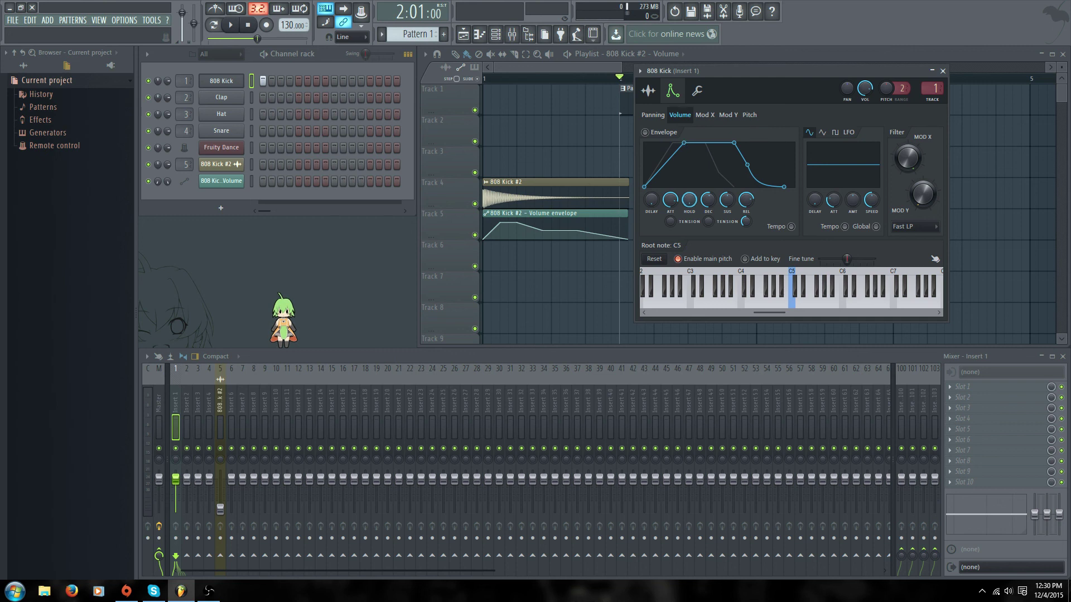
drag(670, 201, 670, 219)
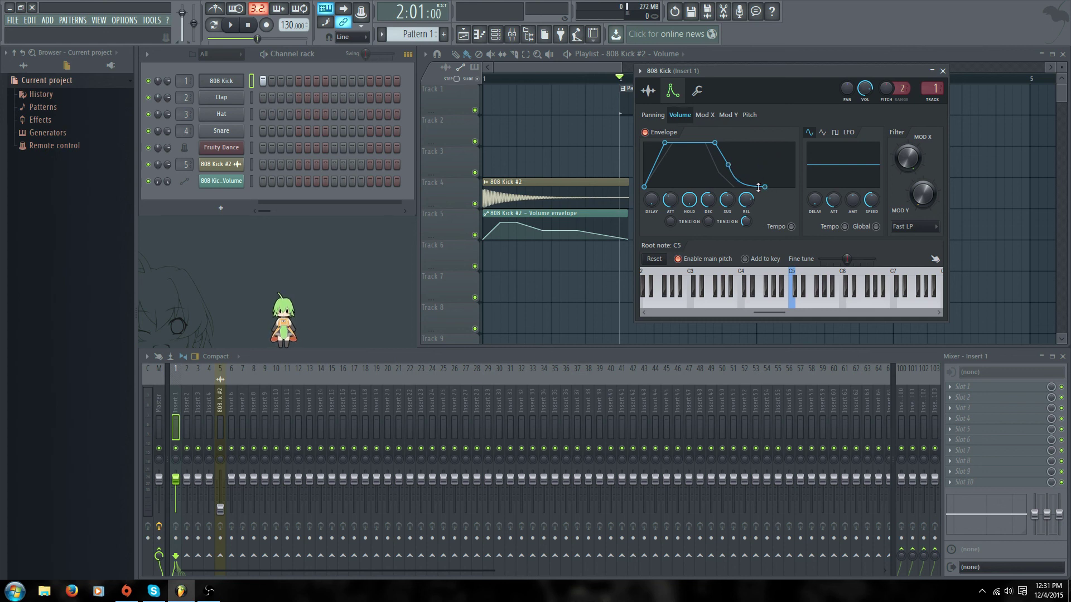
mouse_move(759, 188)
mouse_down()
mouse_move(771, 187)
mouse_move(741, 185)
mouse_up()
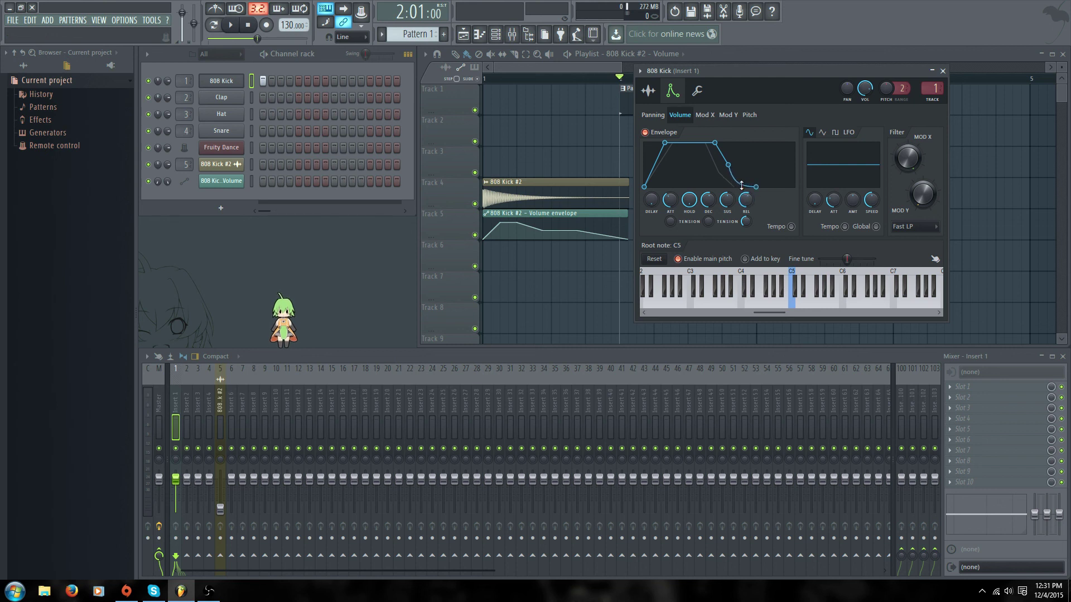